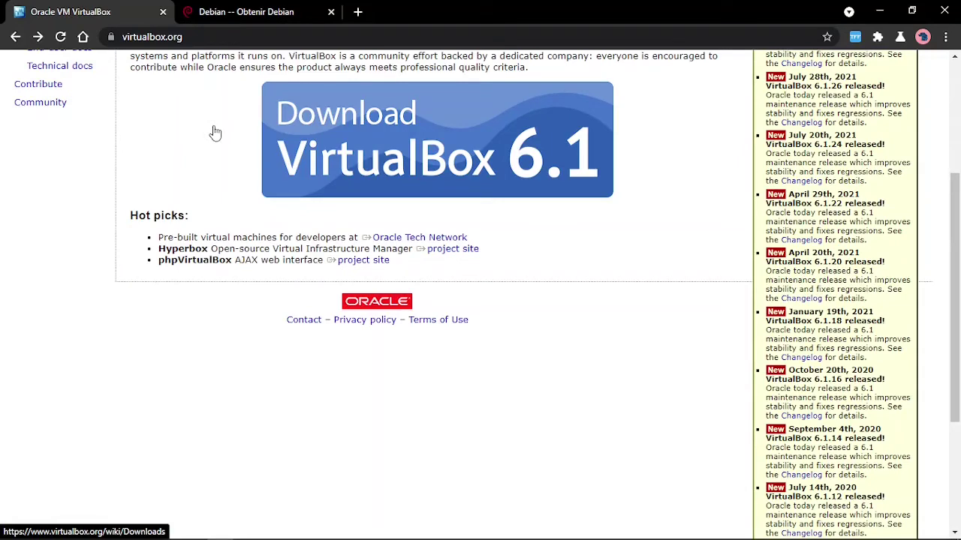
Open the VirtualBox 6.1 download page and bring up its list of platform packages
scroll(216, 133, "up", 2)
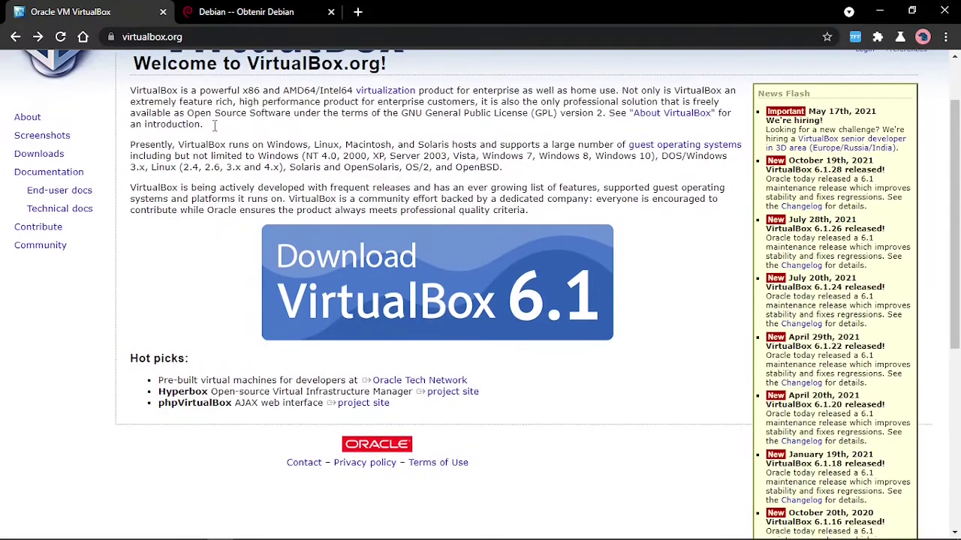
left_click(495, 281)
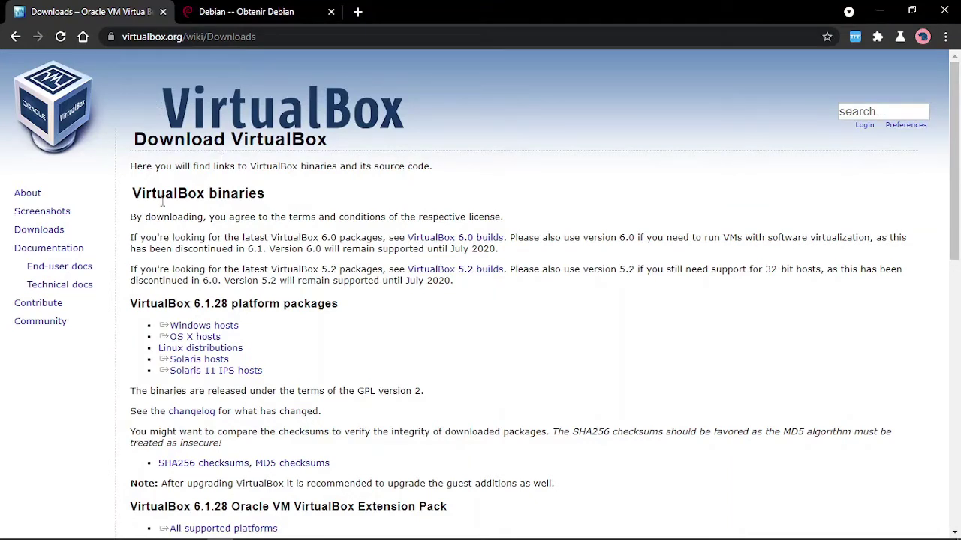
scroll(151, 249, "down", 1)
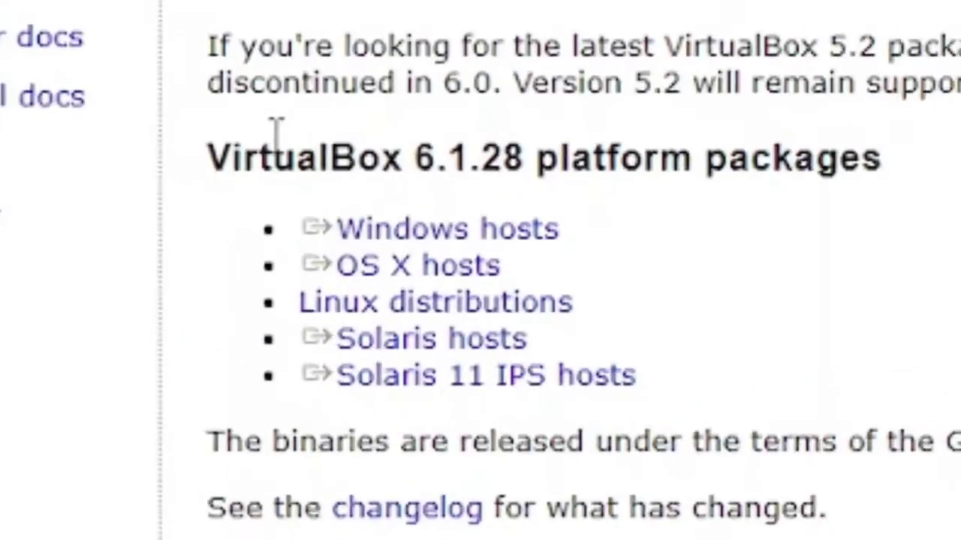
Start downloading the VirtualBox 6.1.28 platform package for Windows hosts
double_click(161, 260)
left_click(206, 268)
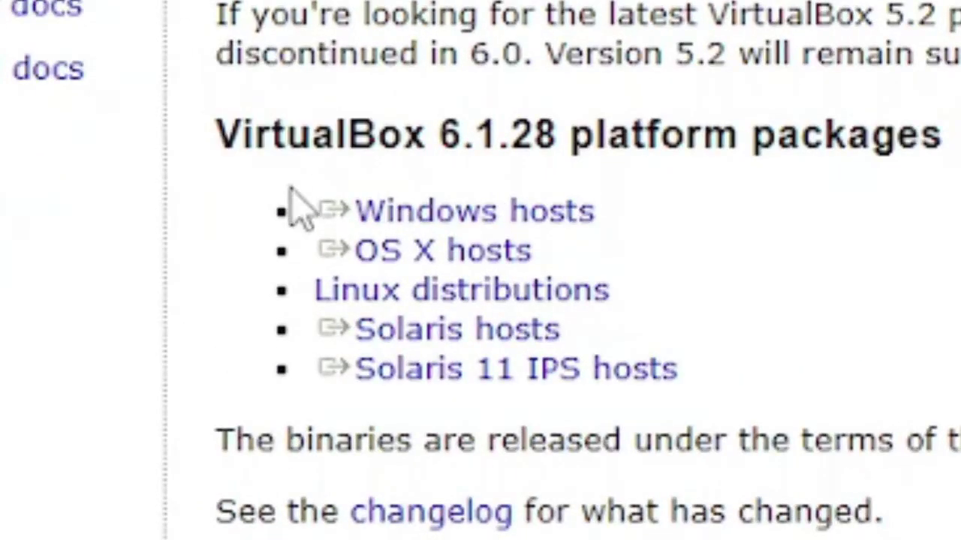
triple_click(293, 203)
triple_click(446, 255)
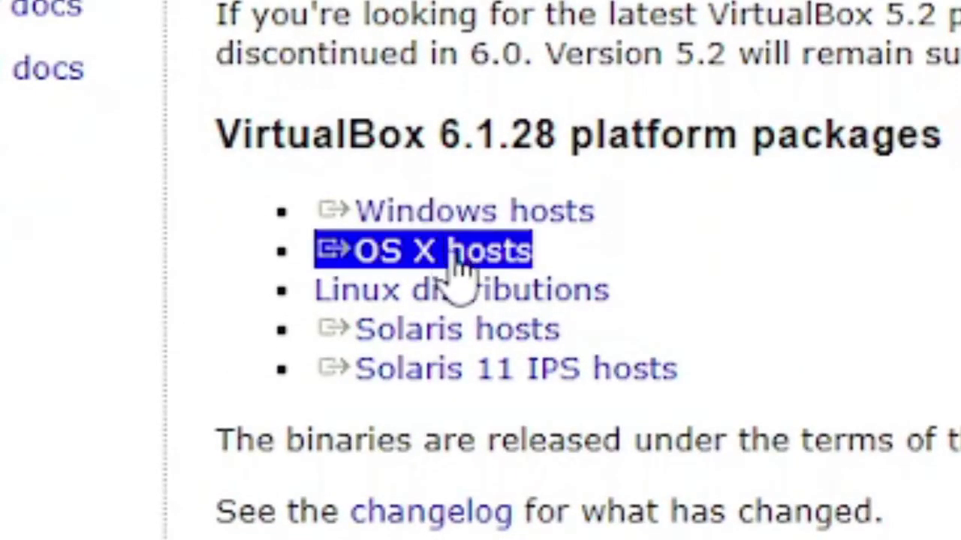
triple_click(489, 292)
left_click(476, 287)
triple_click(488, 222)
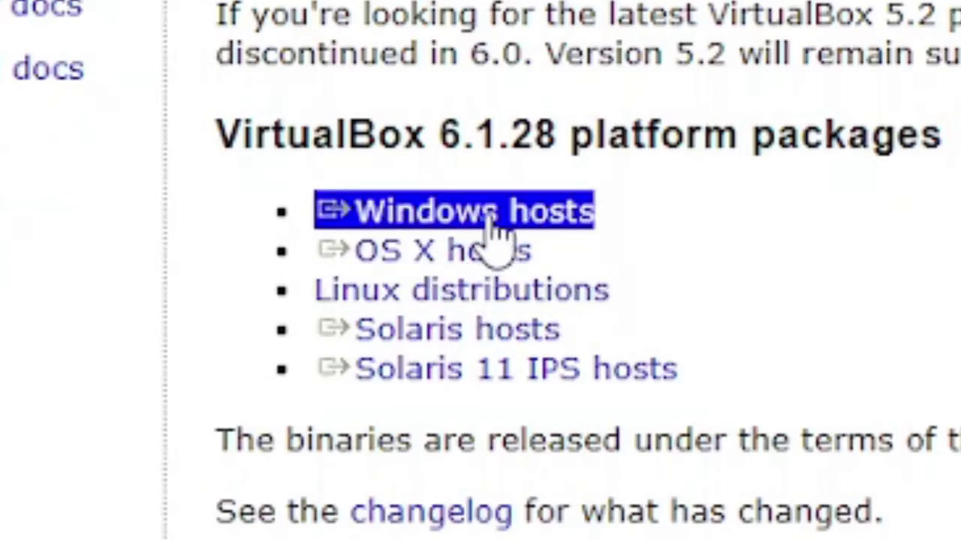
left_click(489, 248)
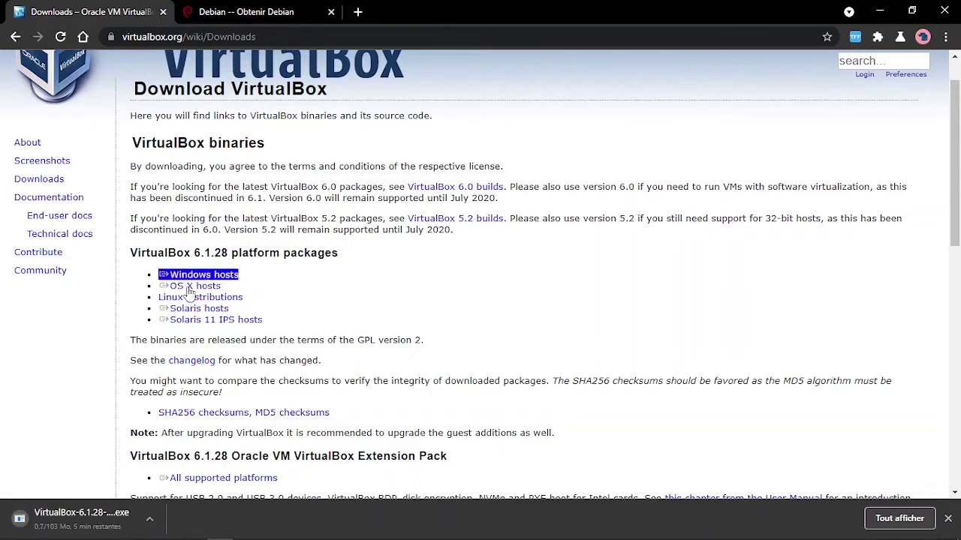
Pause the VirtualBox installer download and cancel it
left_click(152, 526)
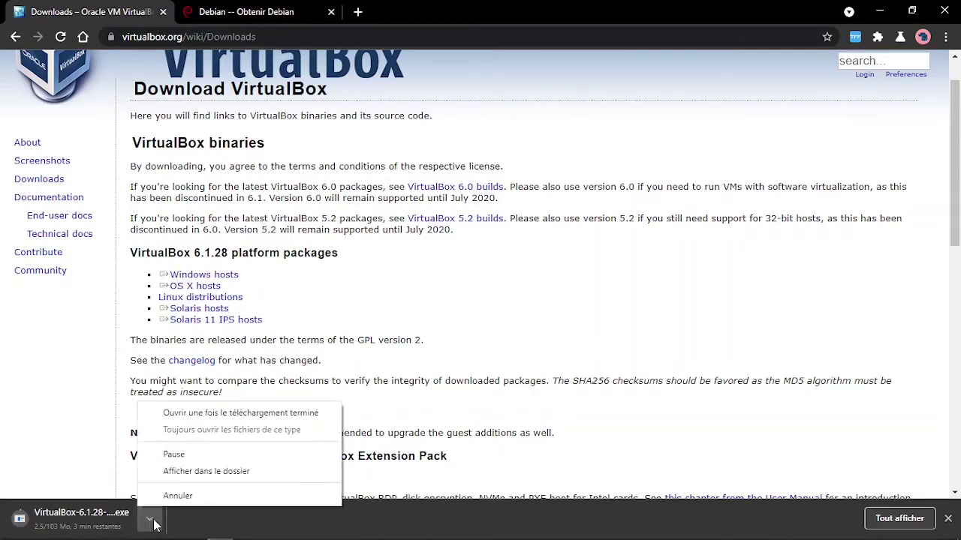
left_click(174, 455)
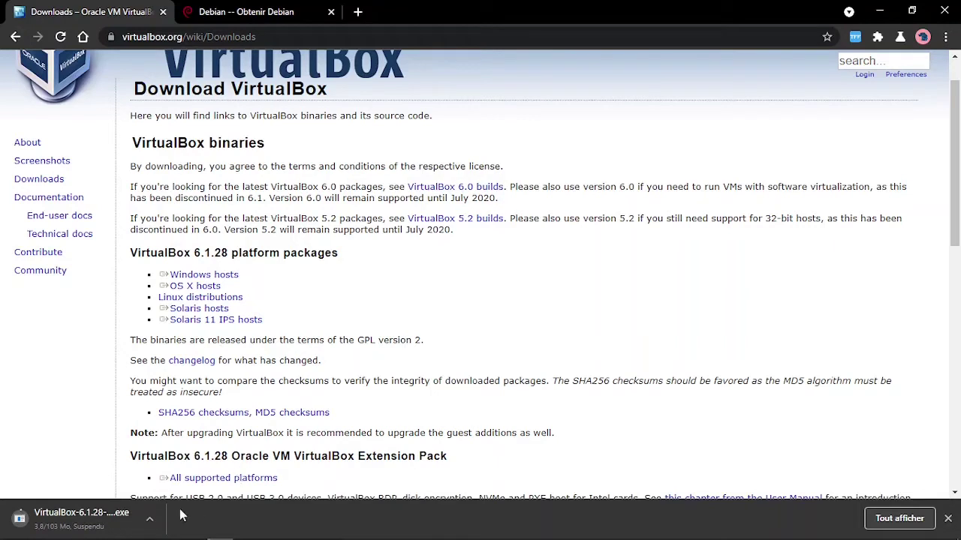
left_click(150, 519)
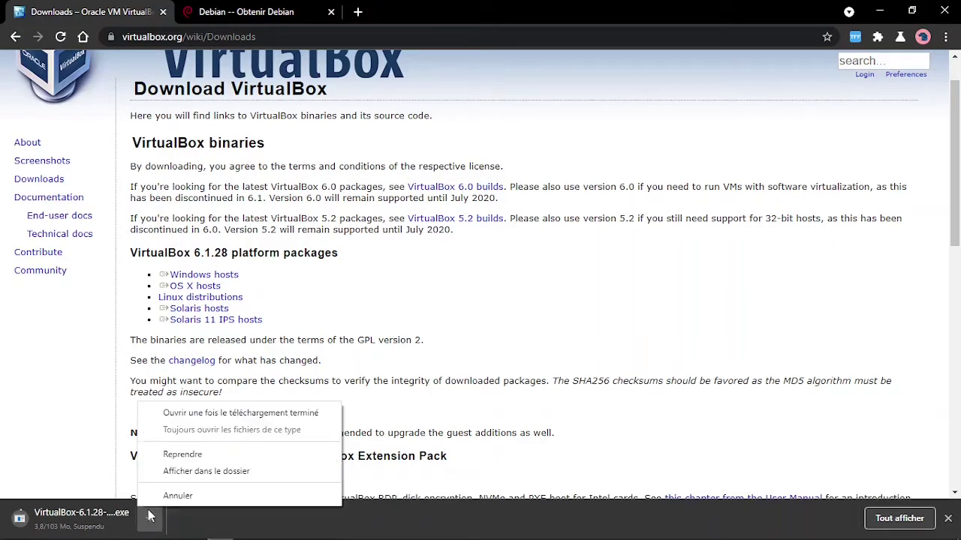
left_click(187, 499)
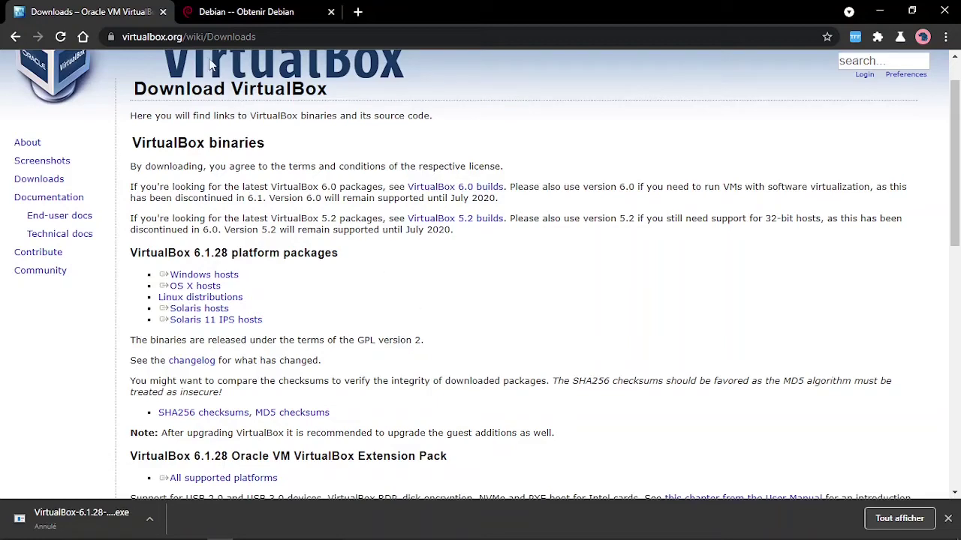
Examine the reduced-size and complete installation image options on the Obtenir Debian page
left_click(231, 13)
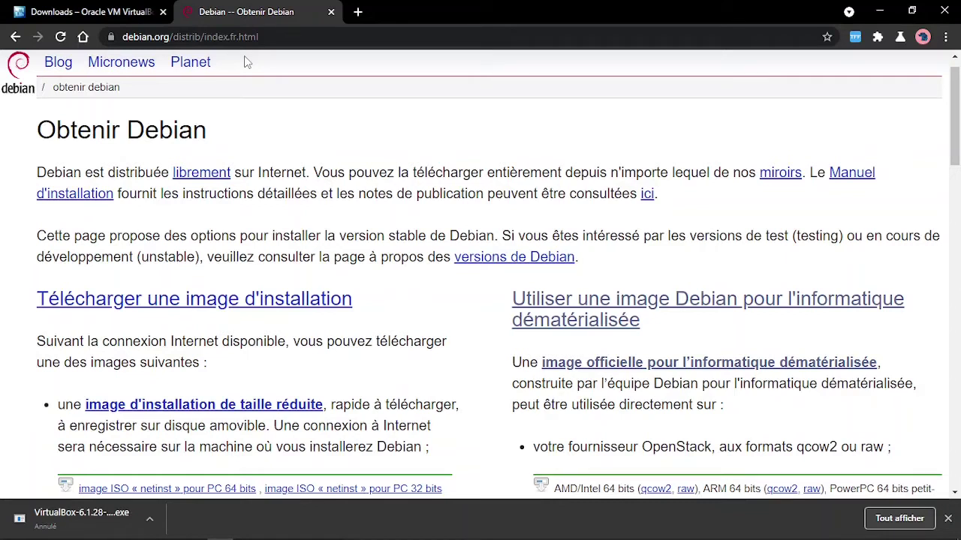
scroll(263, 139, "down", 3)
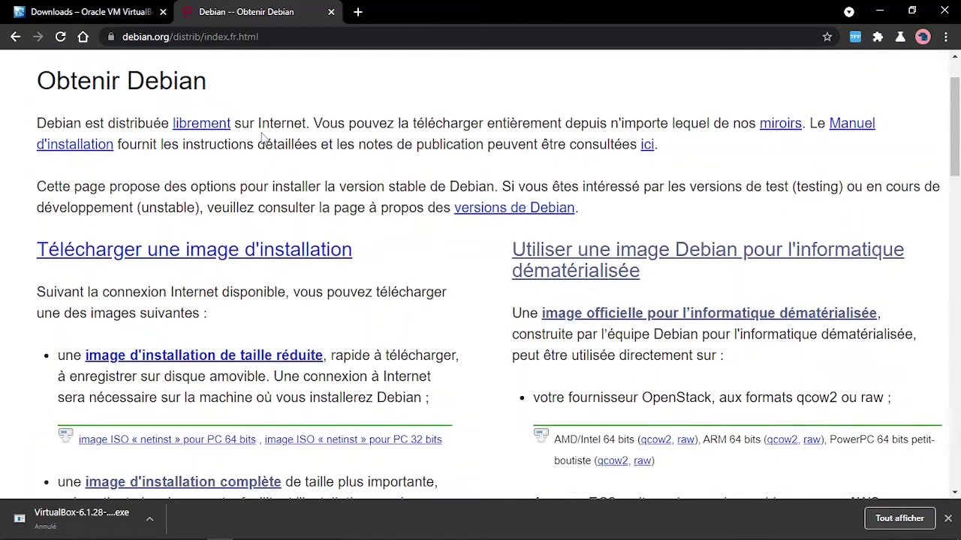
scroll(263, 138, "down", 1)
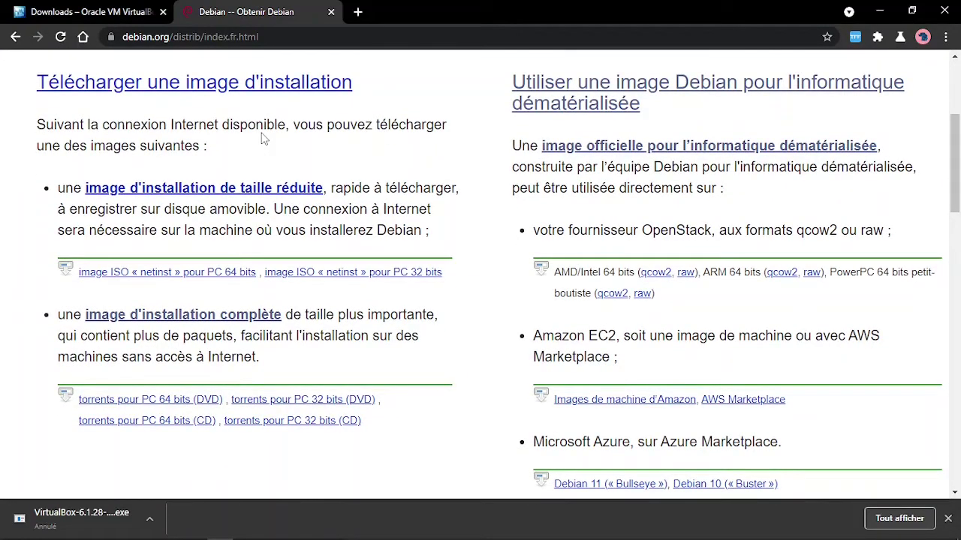
scroll(263, 139, "up", 3)
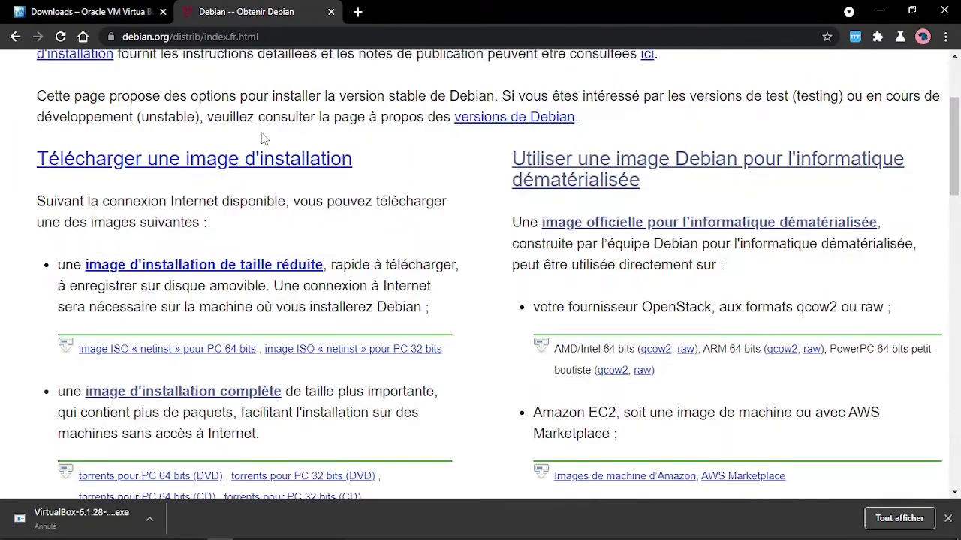
scroll(263, 139, "up", 1)
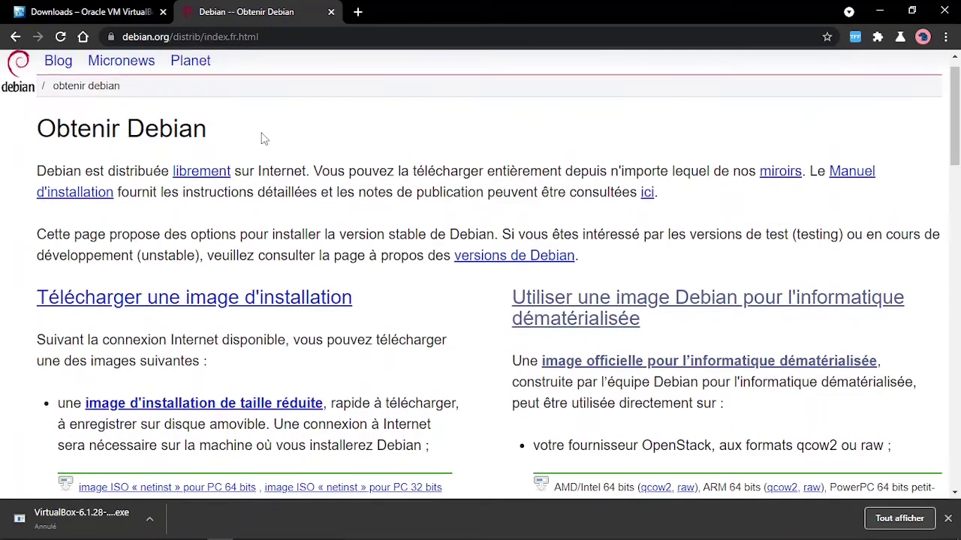
scroll(263, 139, "down", 3)
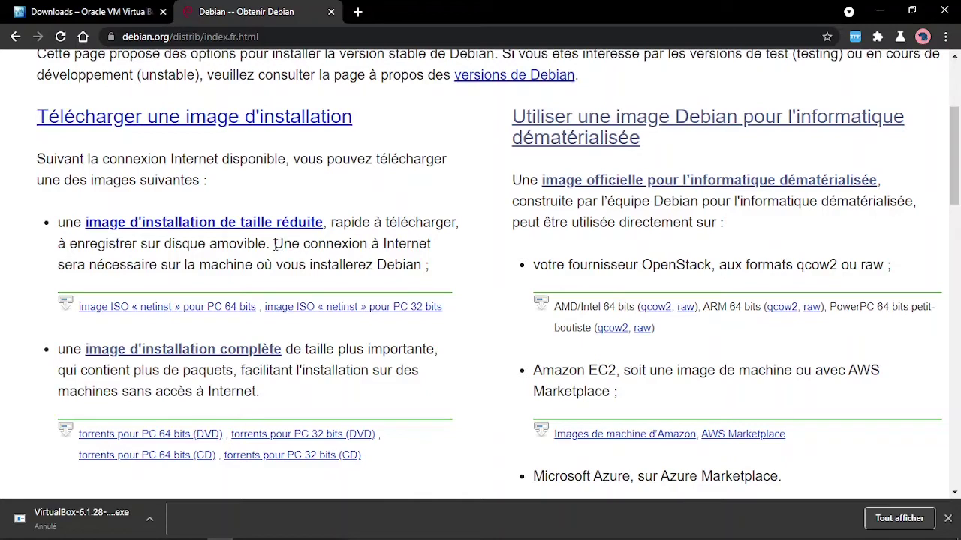
left_click_drag(275, 244, 431, 247)
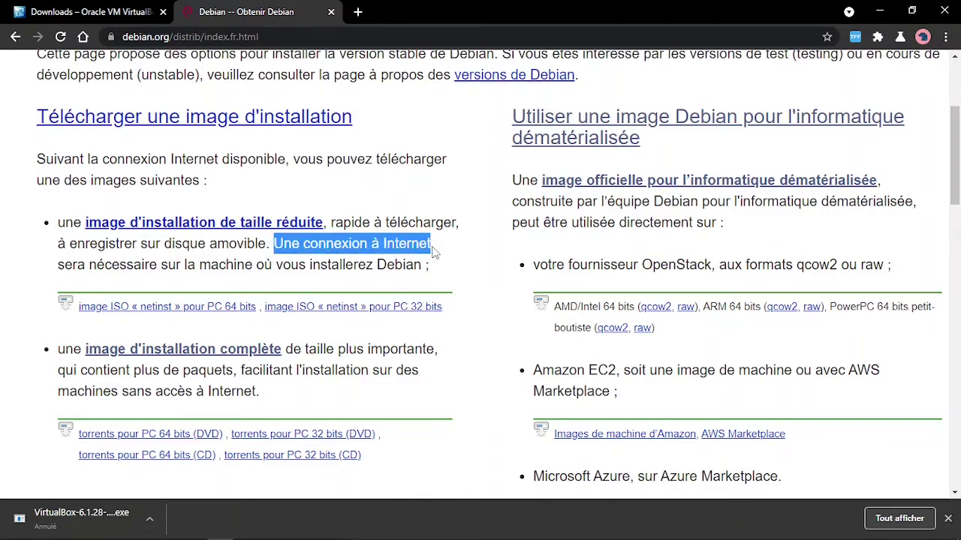
left_click(437, 262)
scroll(438, 262, "down", 1)
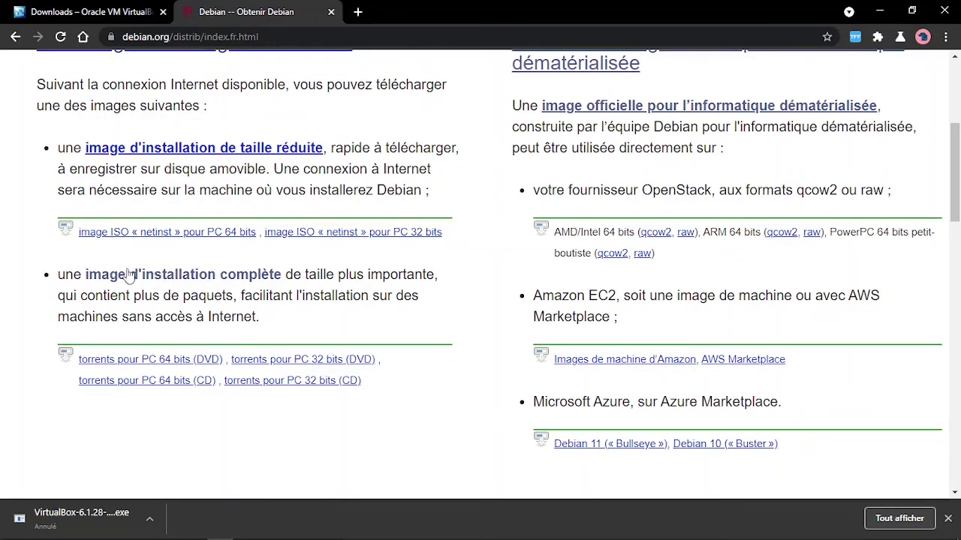
scroll(343, 271, "down", 1)
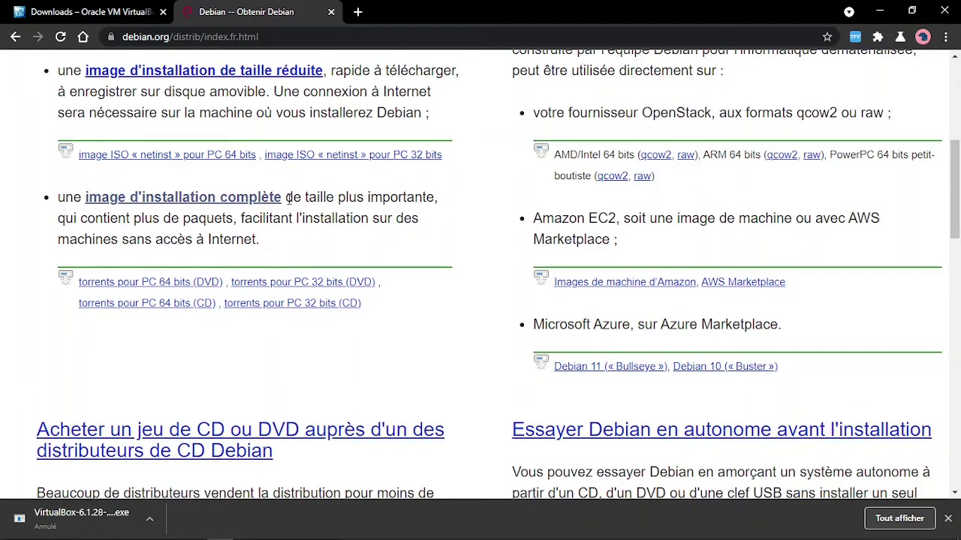
Open Debian's complete installation image page and go through HTTP download to the official CD/DVD images of the stable distribution
left_click(277, 197)
scroll(300, 263, "down", 6)
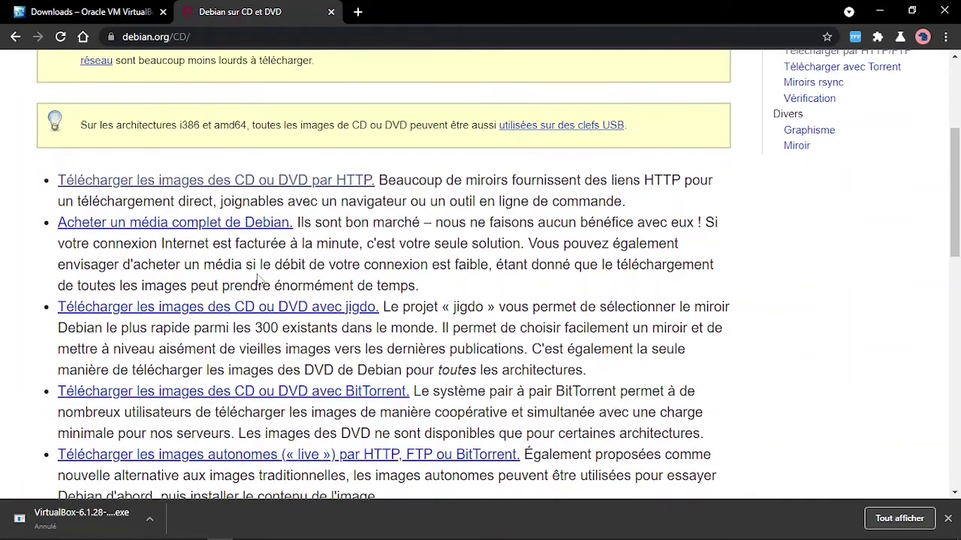
left_click(273, 182)
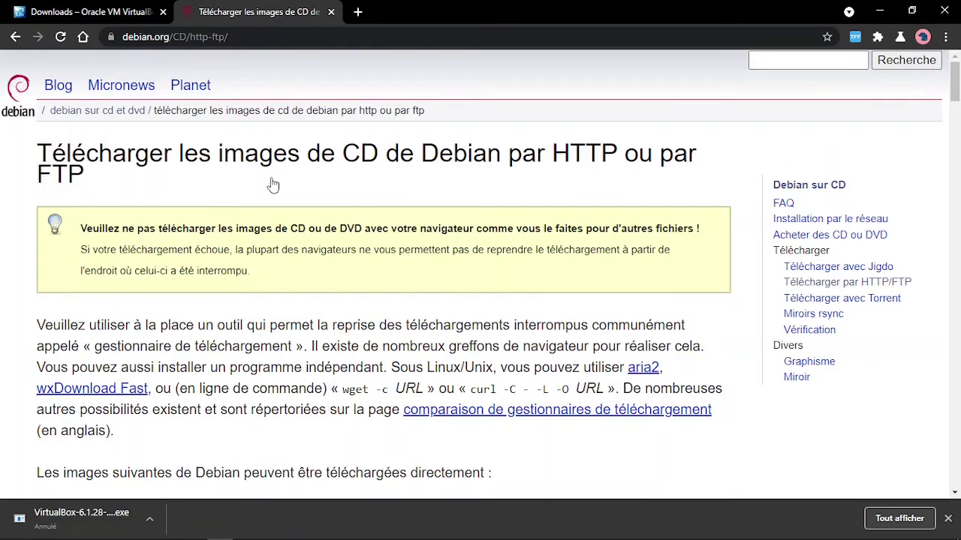
scroll(273, 184, "down", 4)
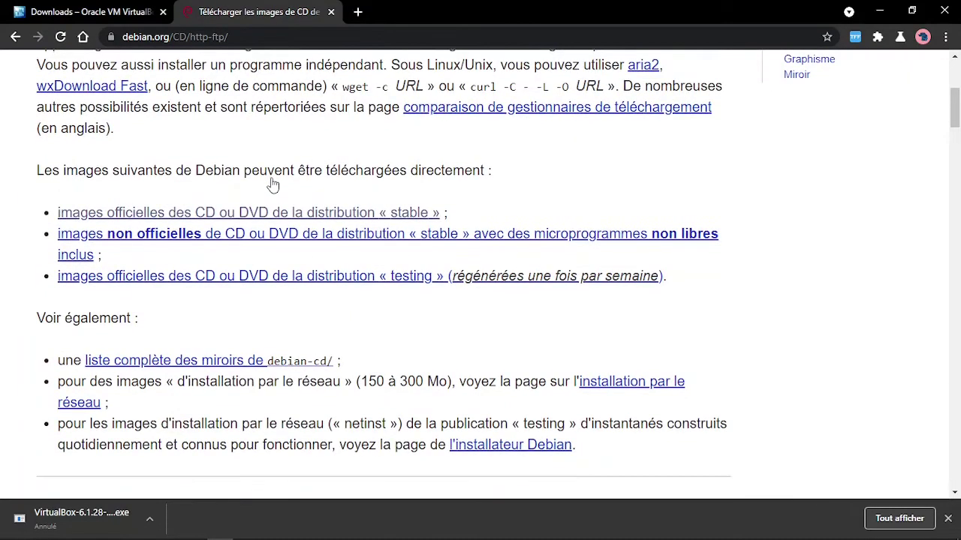
left_click(216, 214)
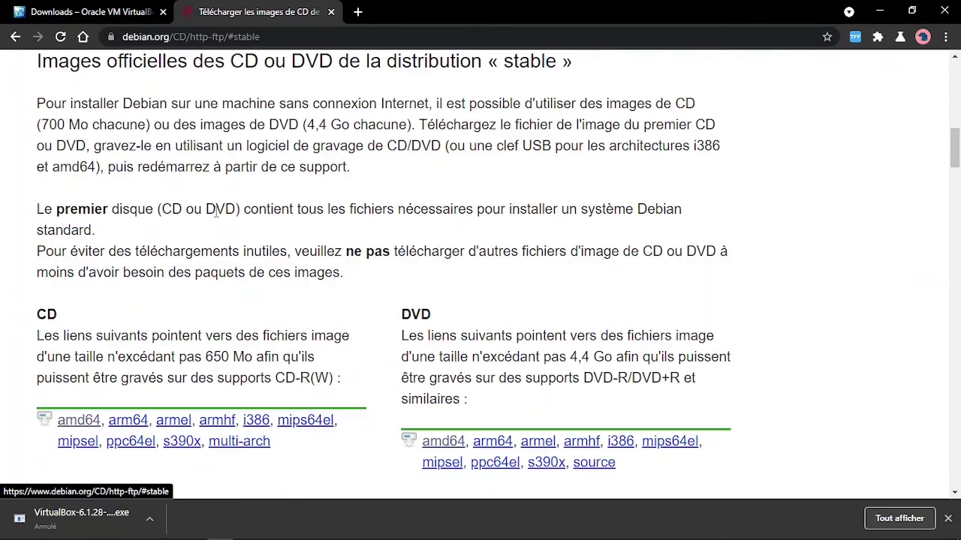
Open the amd64 DVD image directory and locate debian-11.1.0-amd64-DVD-1.iso in its file list
scroll(230, 292, "down", 1)
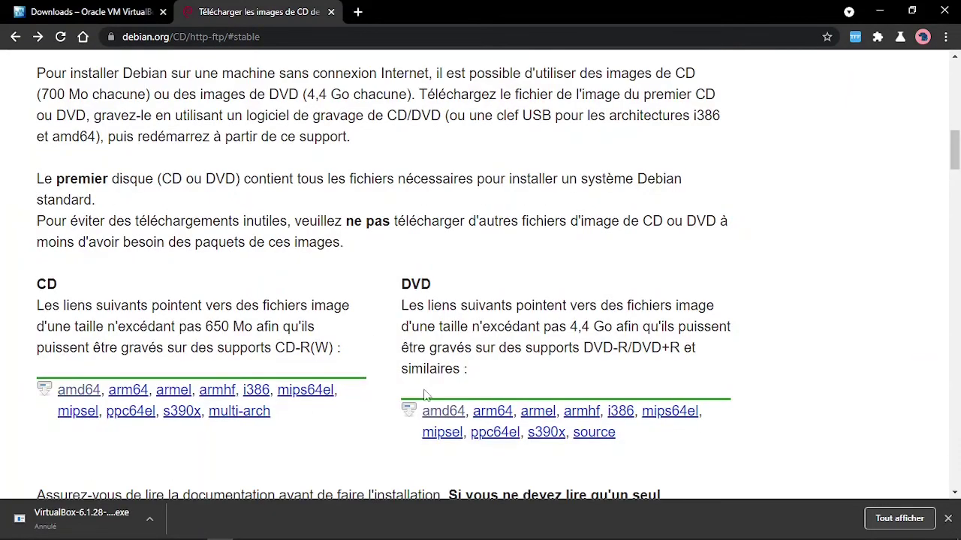
left_click(457, 412)
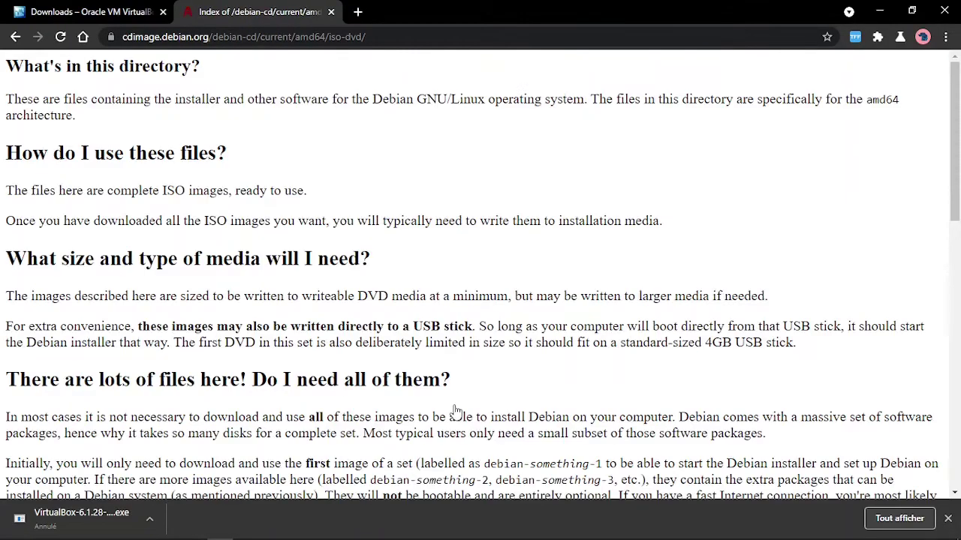
scroll(456, 411, "down", 10)
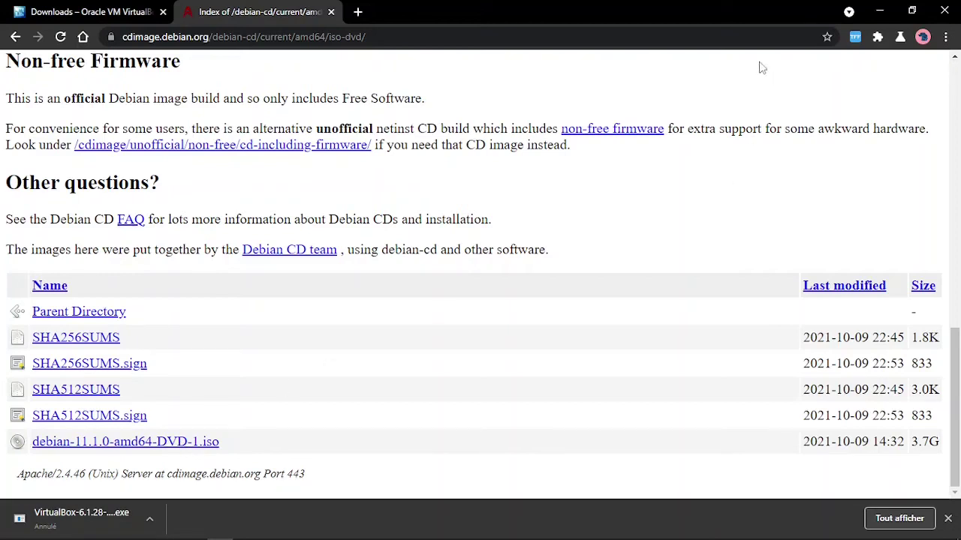
Minimise the browser and switch to Oracle VM VirtualBox
left_click(893, 9)
left_click_drag(875, 11, 948, 129)
left_click(947, 129)
double_click(942, 127)
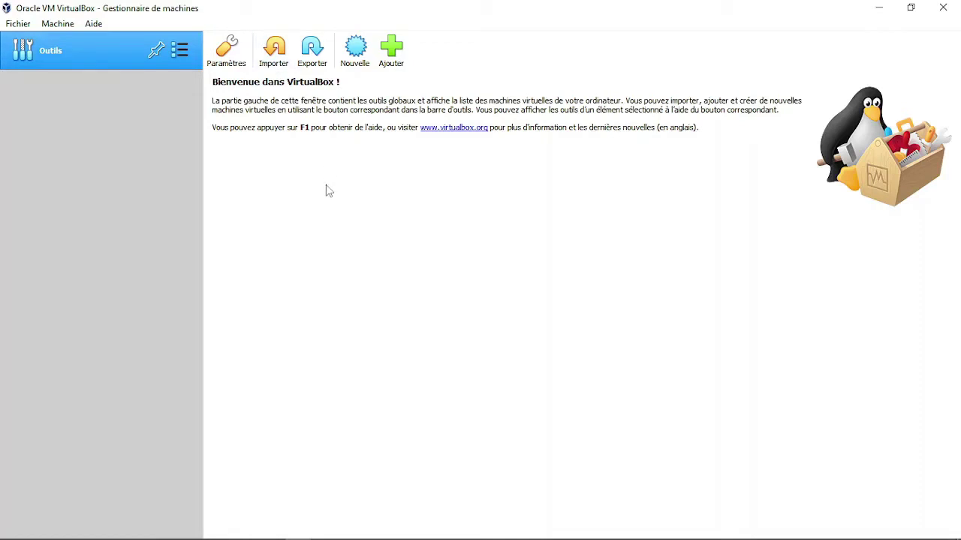
Start a new virtual machine named serveur with type Linux and version Debian (64-bit), and continue to the memory size
left_click(361, 63)
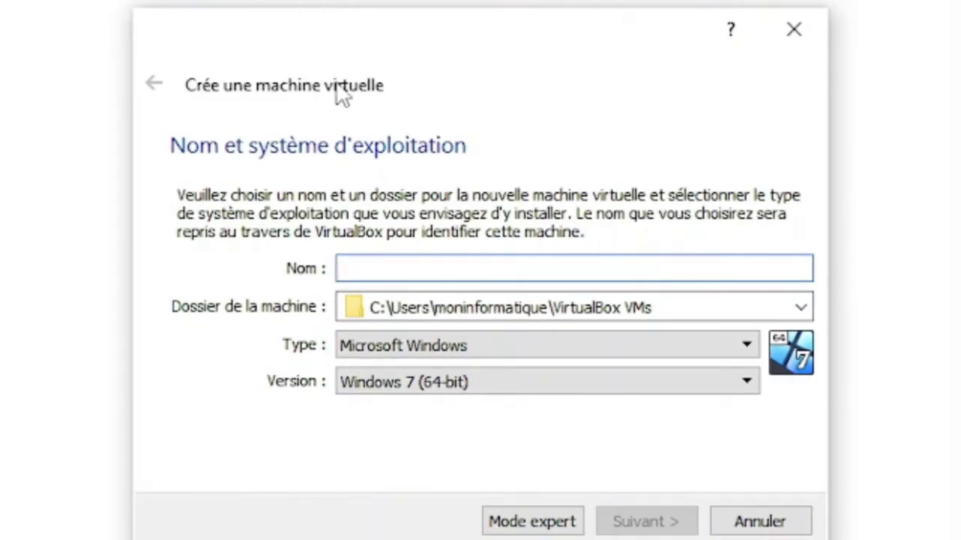
type("serveur")
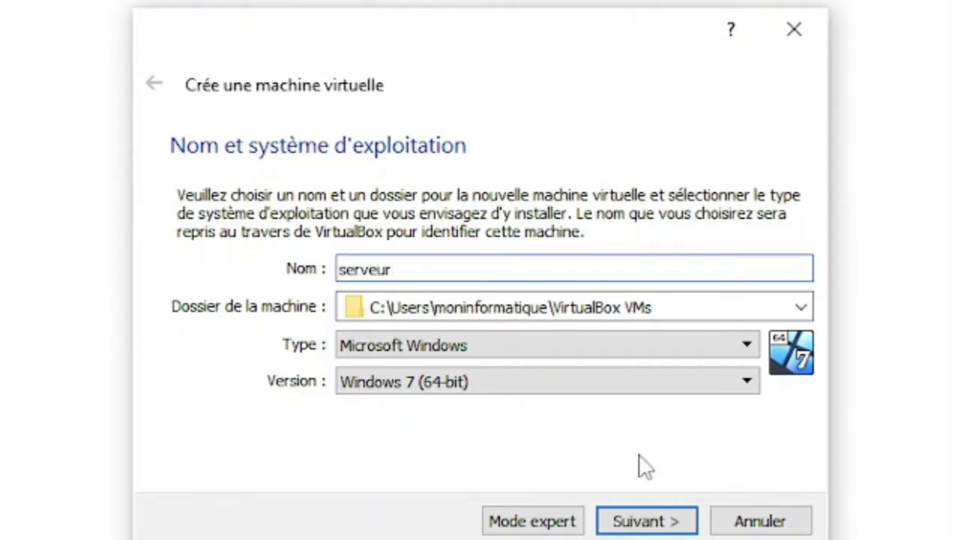
left_click(586, 350)
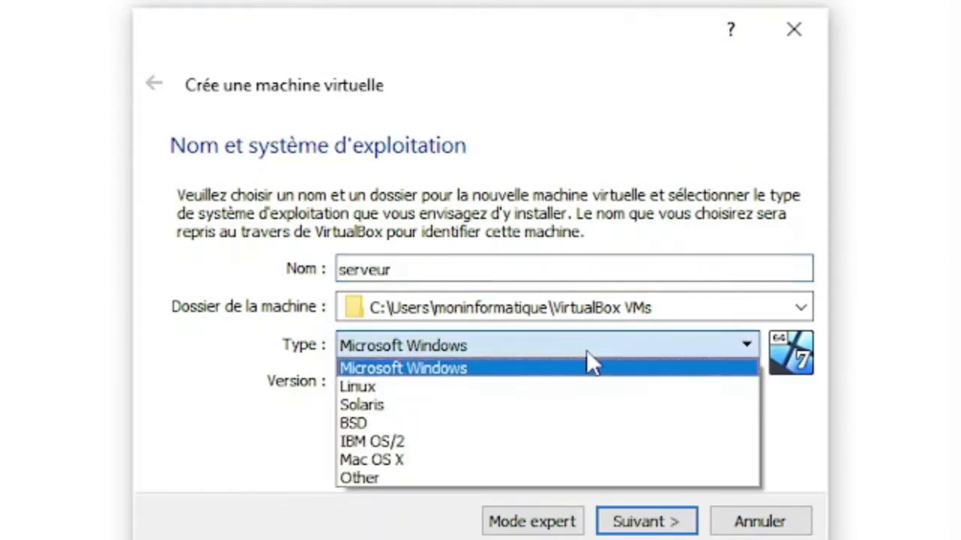
left_click(536, 386)
left_click(555, 387)
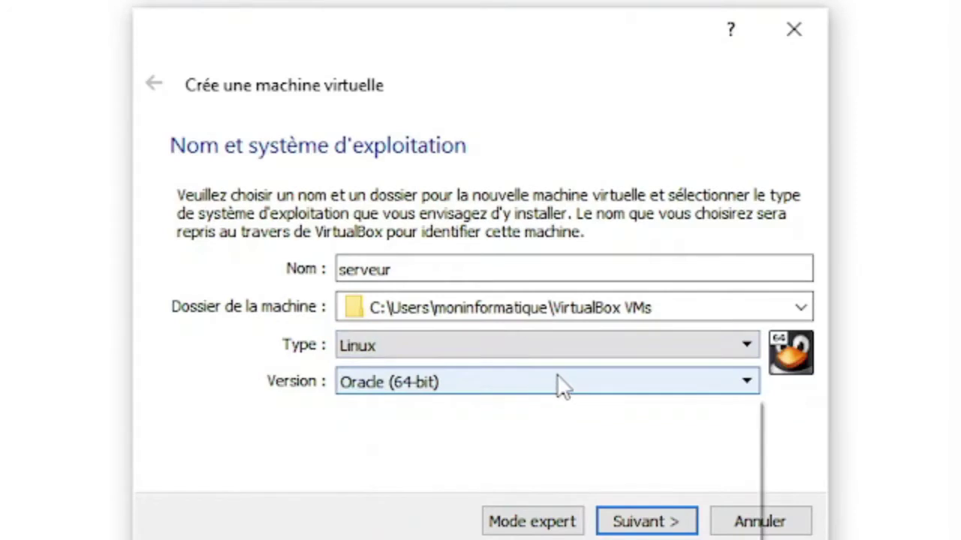
left_click(533, 425)
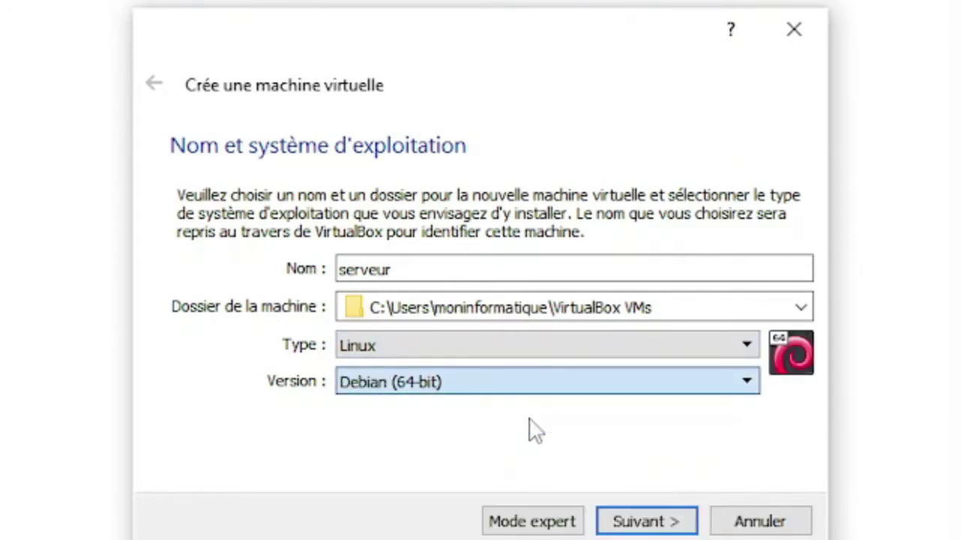
key("Return")
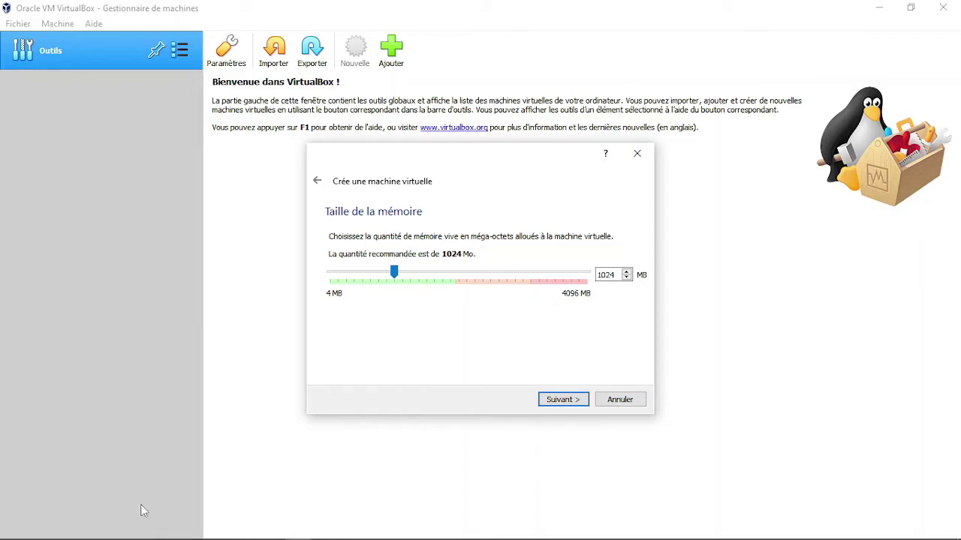
mouse_move(143, 535)
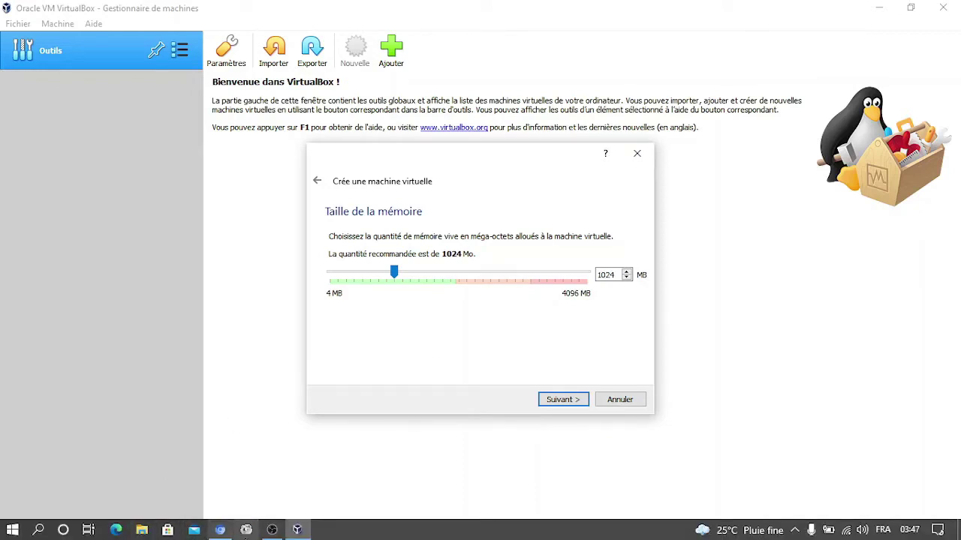
left_click(217, 533)
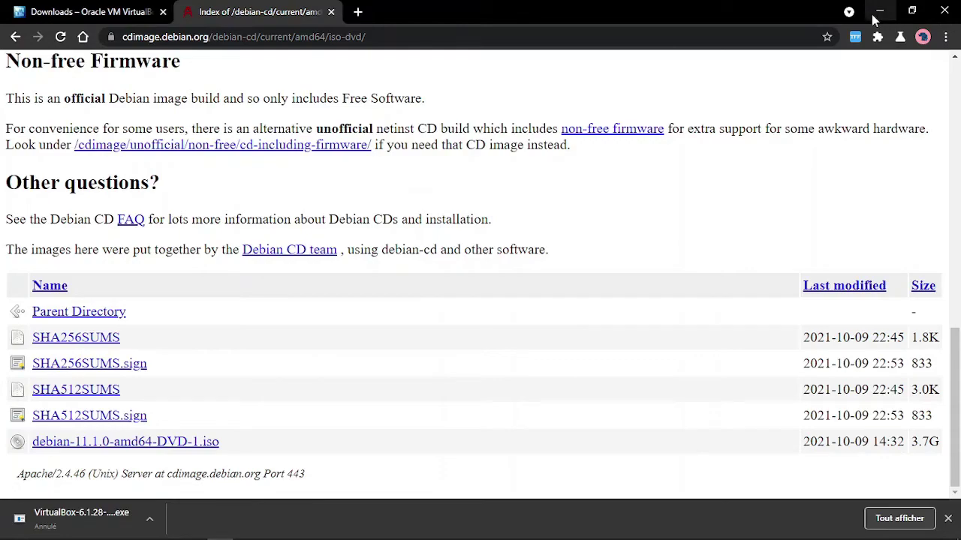
left_click(876, 12)
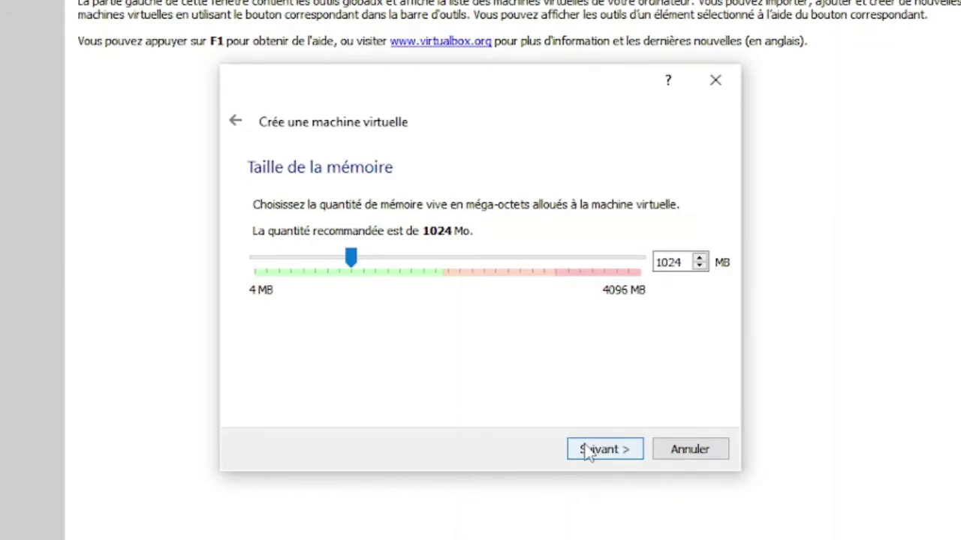
Accept 1024 MB of memory and choose a new virtual hard disk of type VDI with dynamically allocated storage
left_click(588, 451)
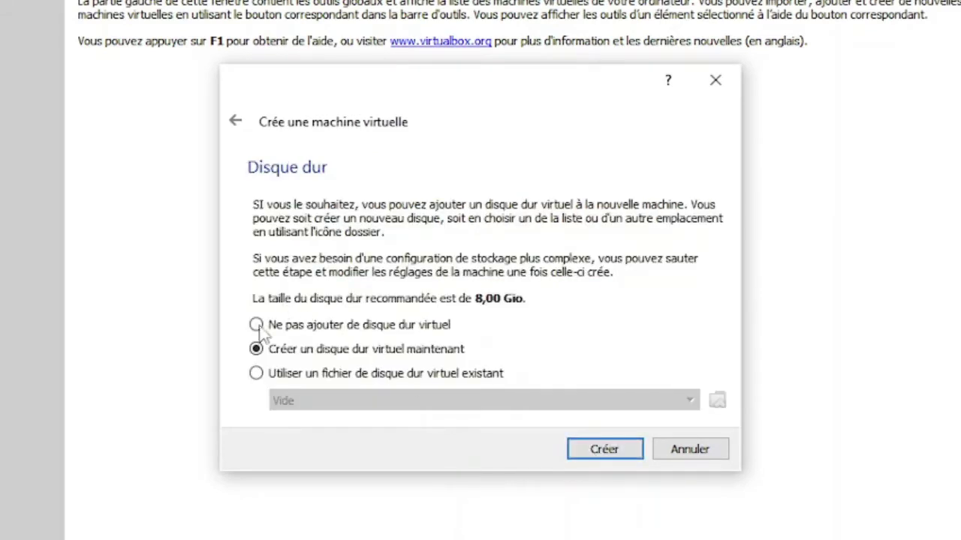
left_click(582, 453)
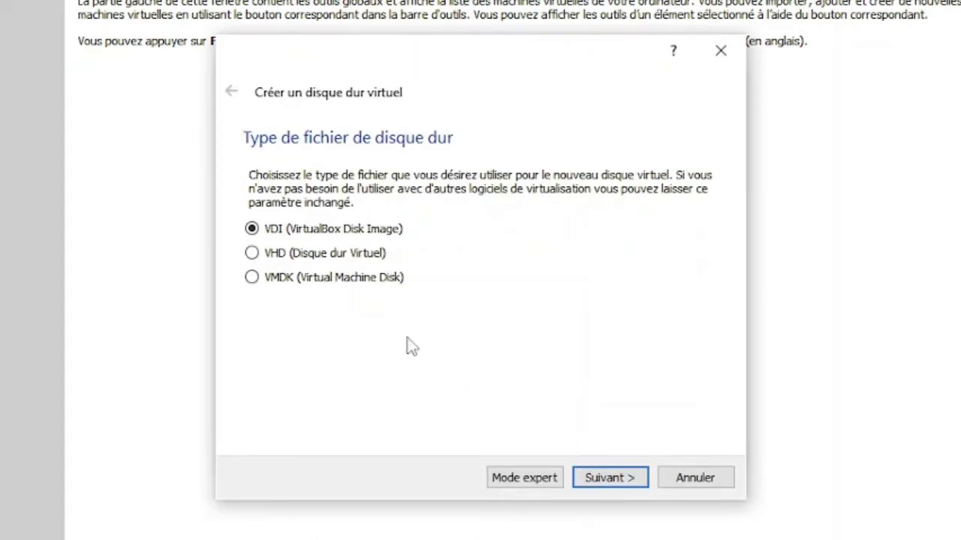
left_click(614, 478)
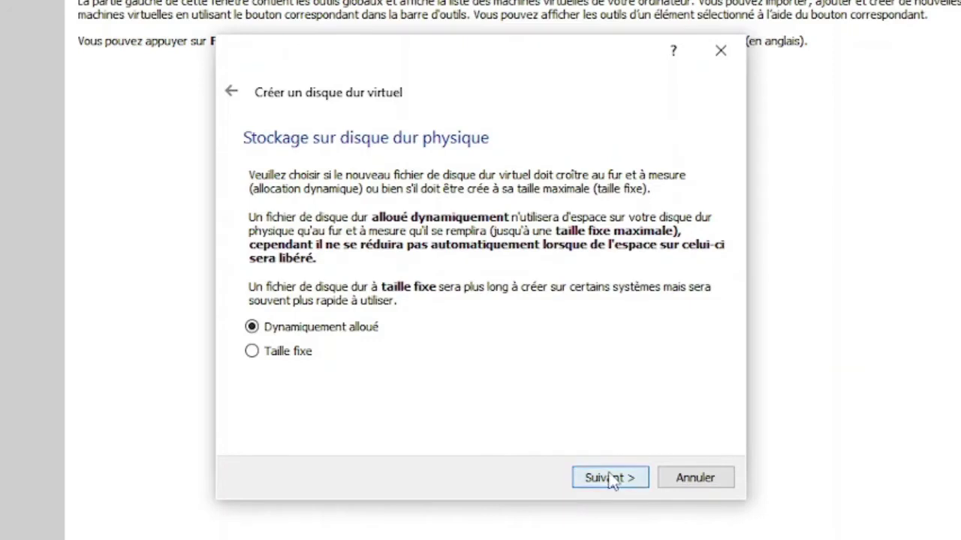
left_click(615, 479)
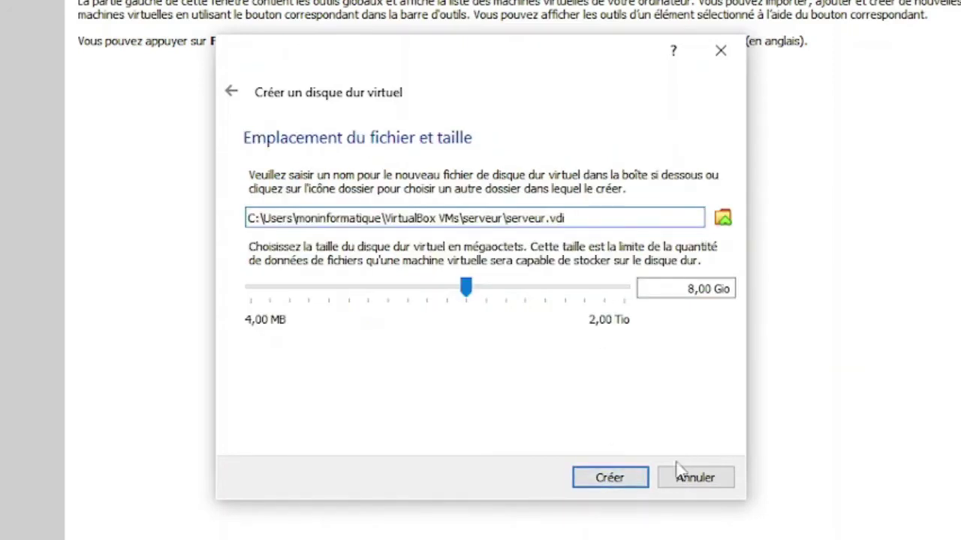
Set the virtual disk's size to 10 GB and create it to complete the machine
left_click(695, 290)
key("BackSpace")
type("10")
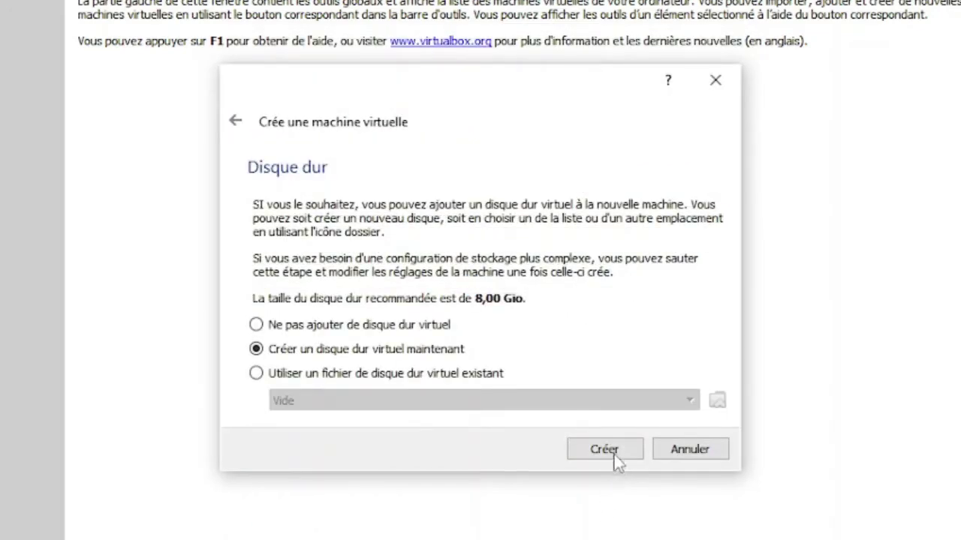
left_click(575, 415)
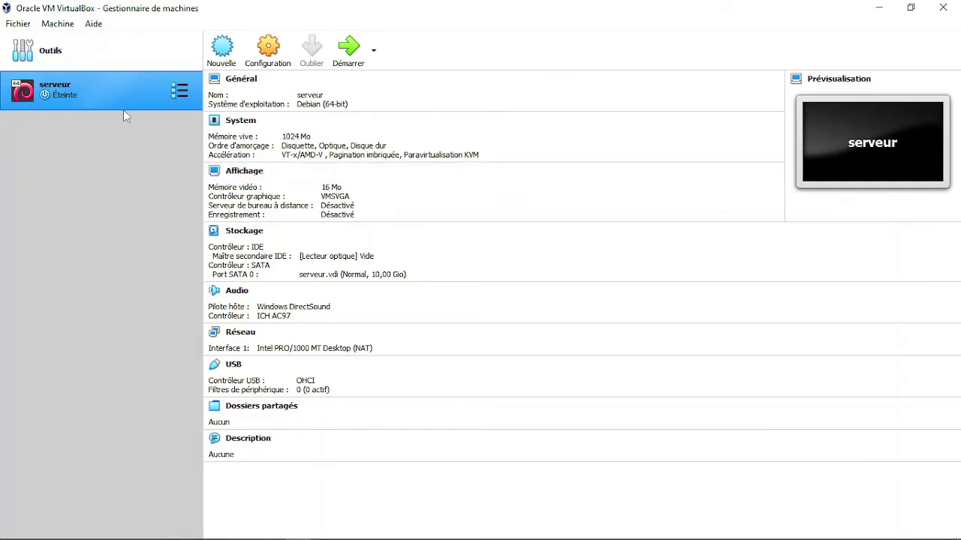
Set network Adapter 1 of serveur to bridged access (Accès par pont) on the Realtek RTL8723DE 802.11b/g/n PCIe Adapter
left_click(233, 338)
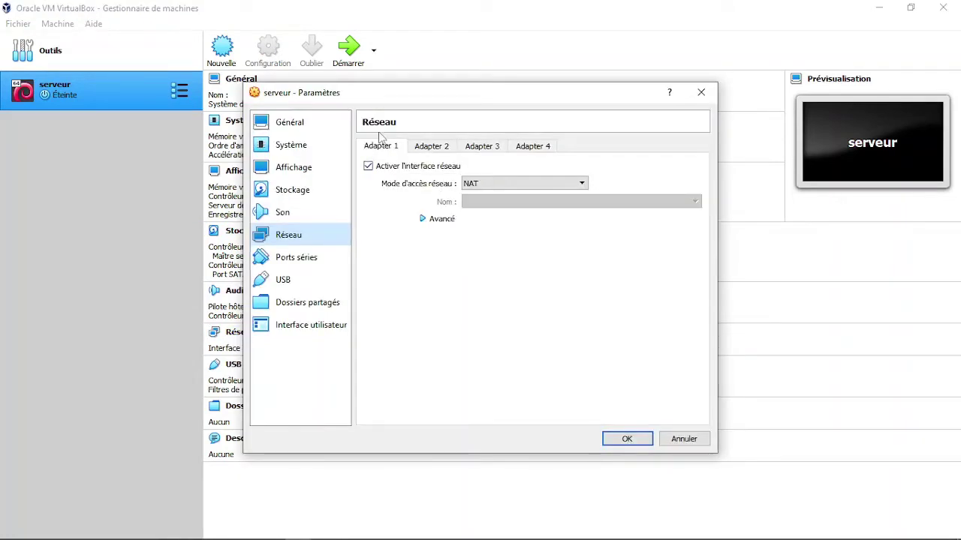
left_click(488, 183)
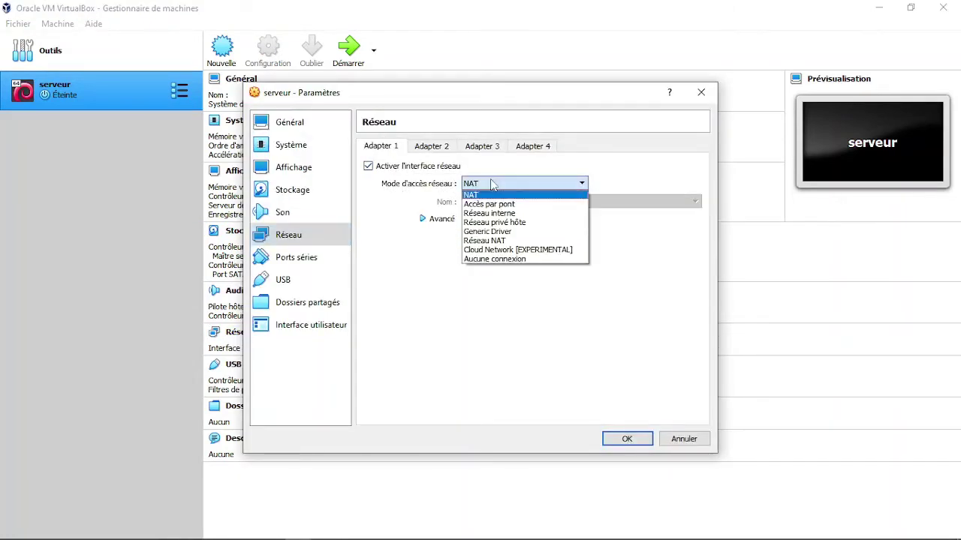
left_click(488, 204)
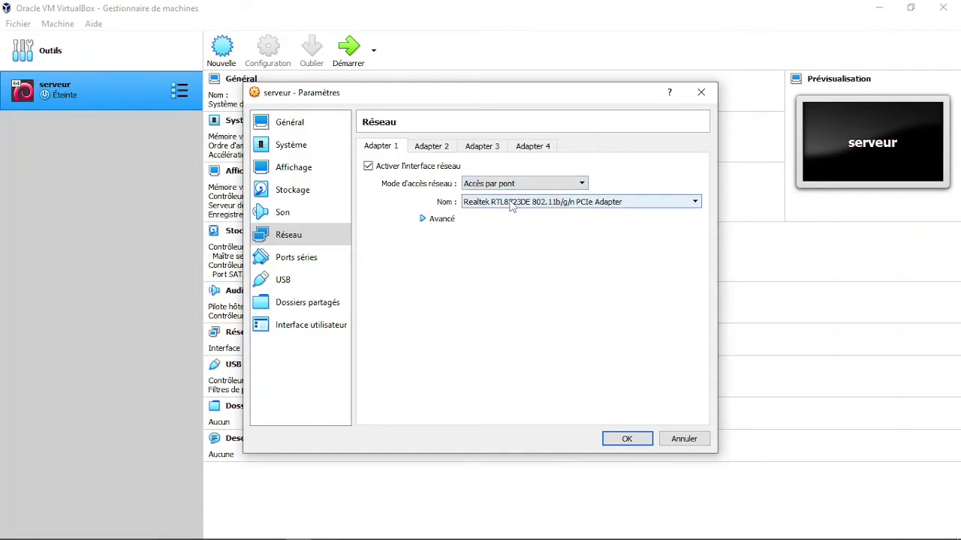
left_click(511, 202)
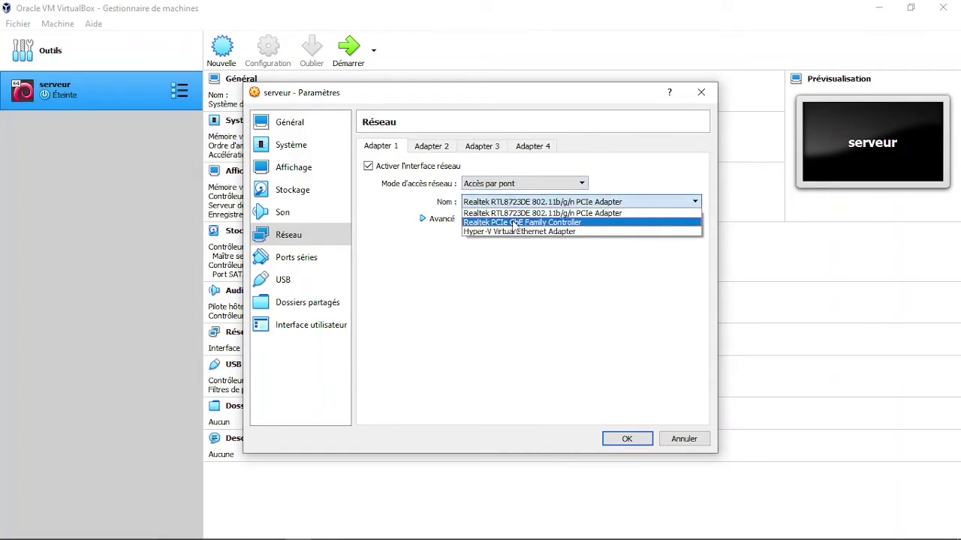
left_click(515, 212)
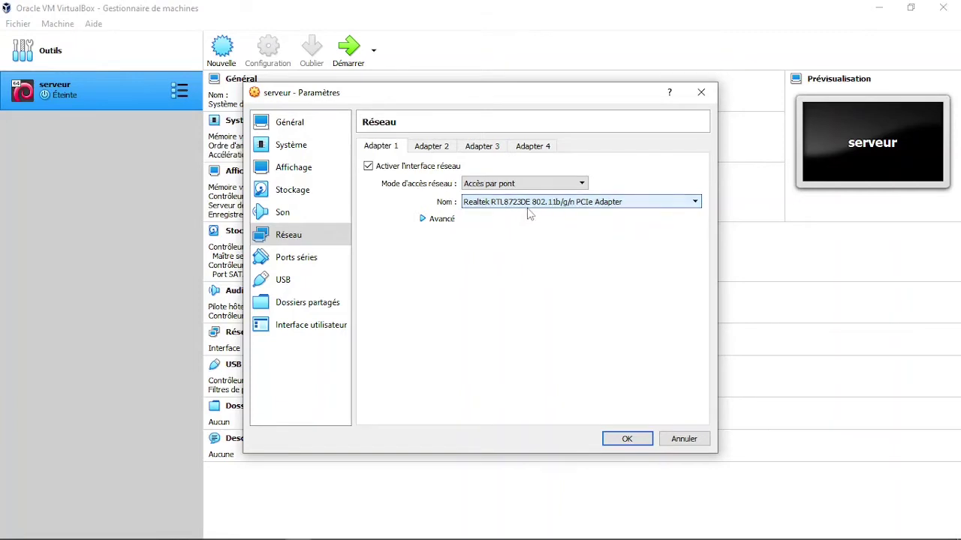
left_click(620, 442)
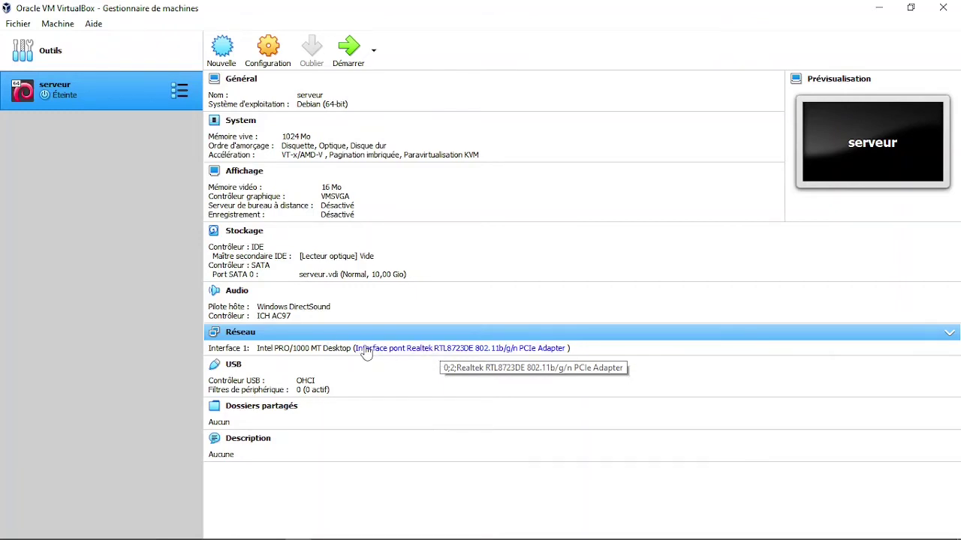
Attach debian-11.1.0-amd64-DVD-1.iso from the Bureau folder to the machine's optical drive
left_click(336, 260)
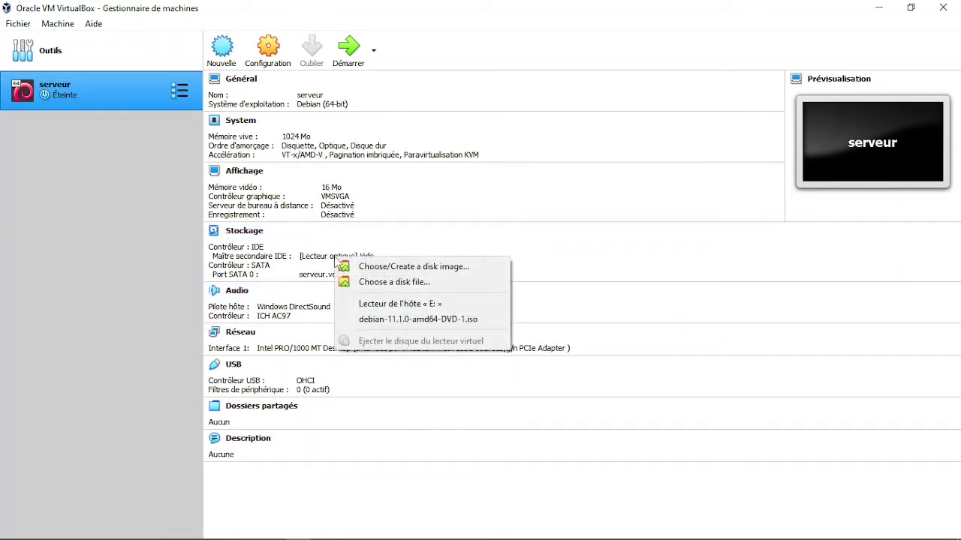
left_click(382, 288)
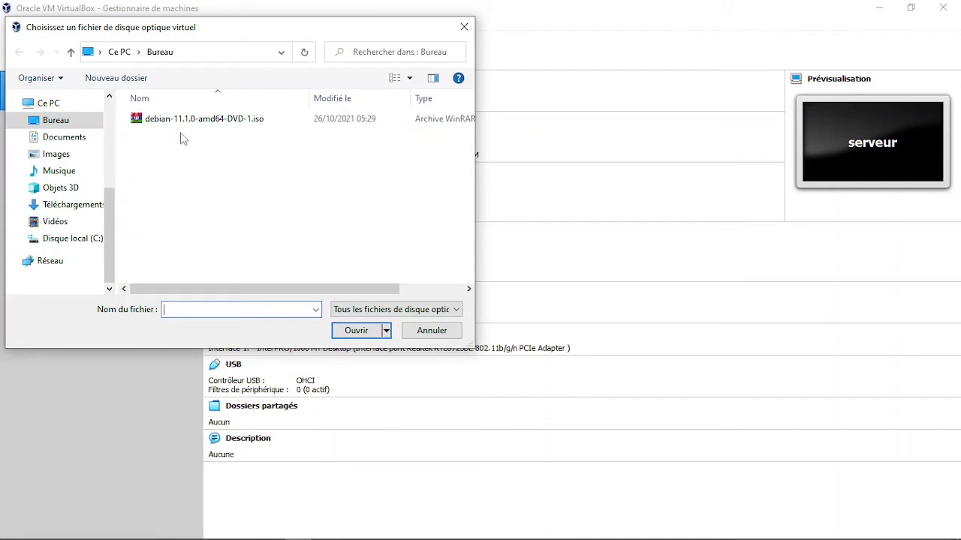
scroll(109, 241, "up", 2)
scroll(108, 234, "down", 1)
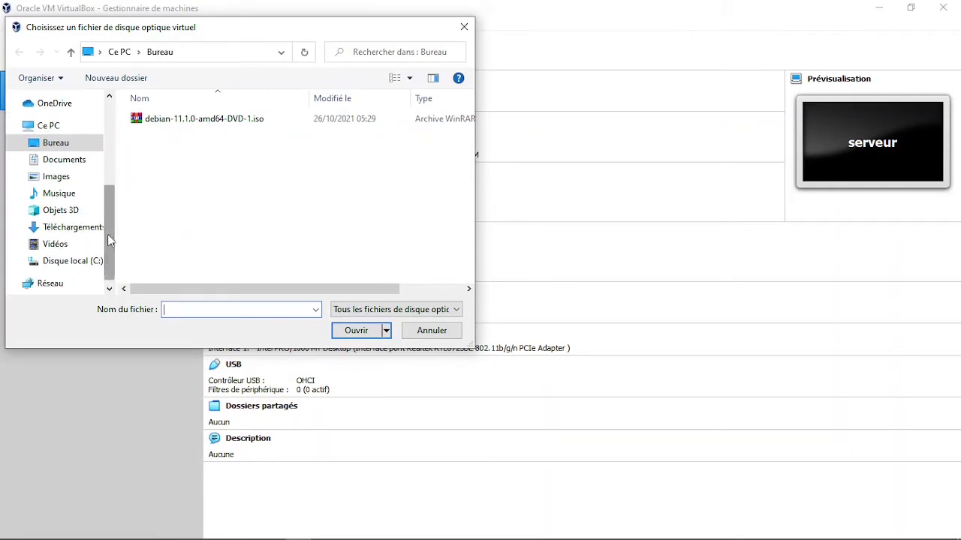
left_click(187, 120)
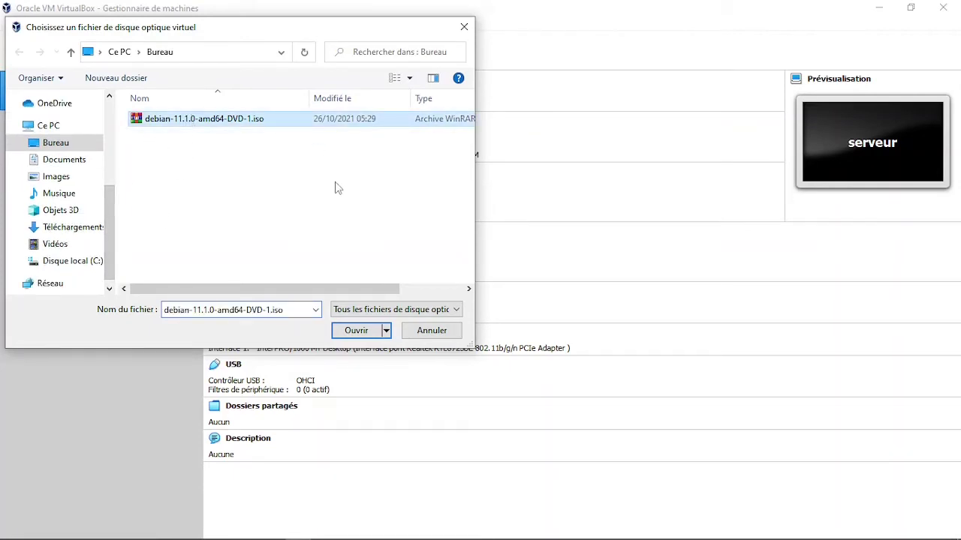
left_click(352, 332)
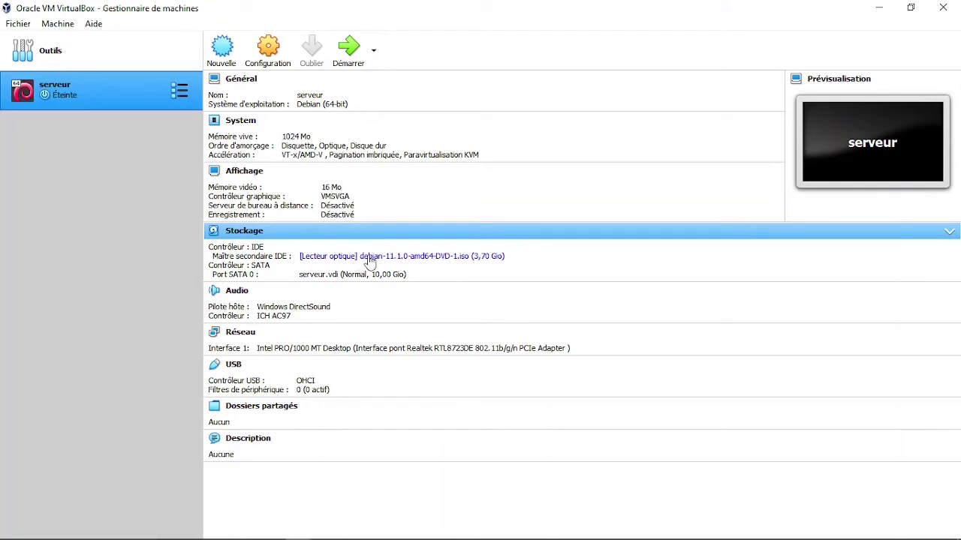
Start the serveur machine, dismiss the keyboard capture notice and maximise its window
left_click(349, 49)
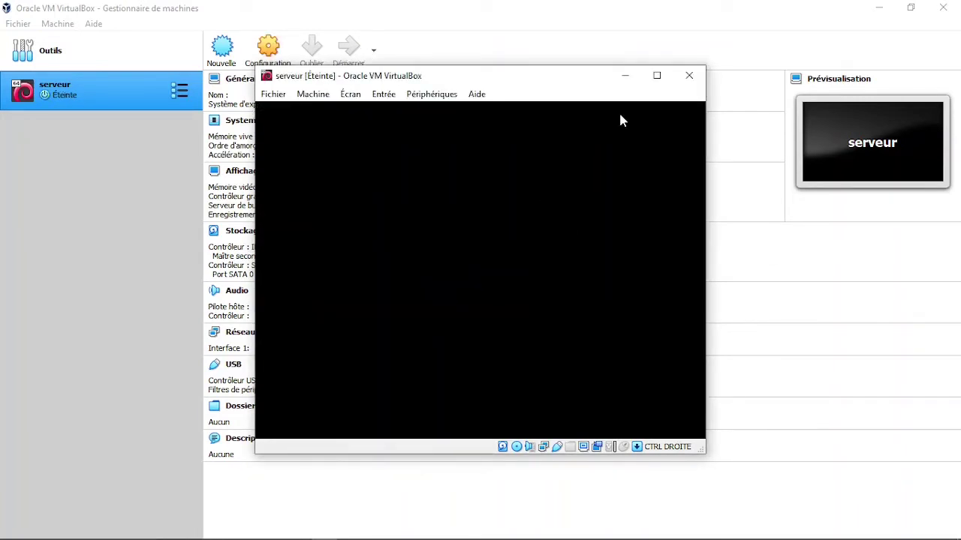
left_click(651, 76)
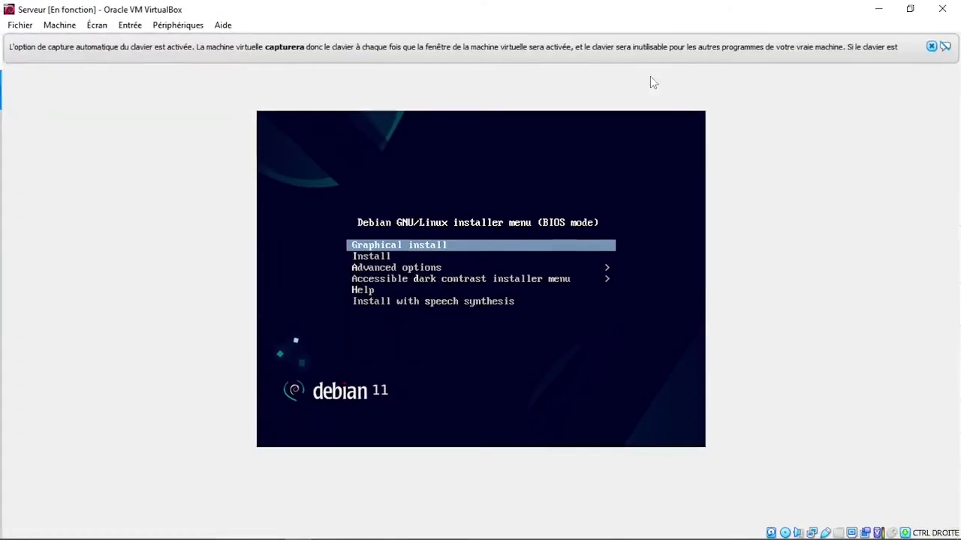
left_click(911, 7)
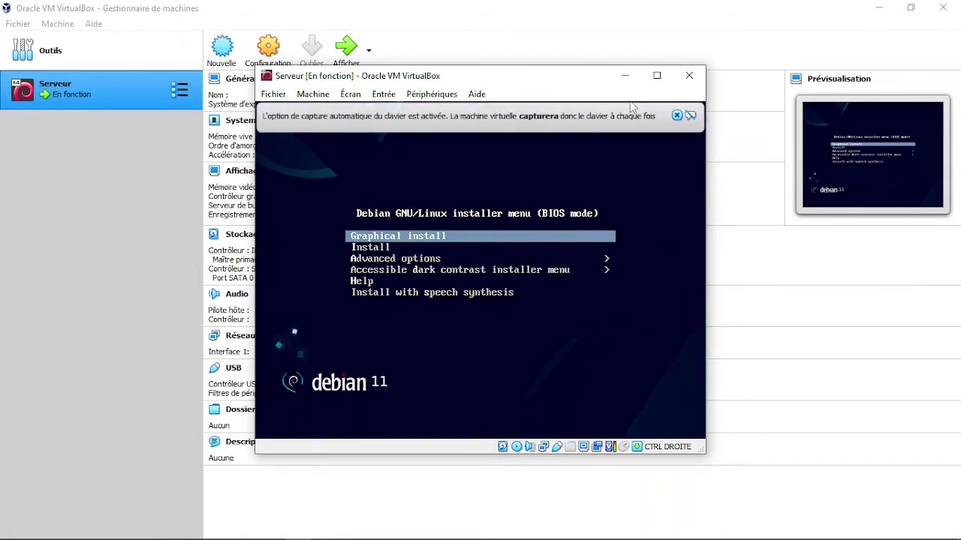
left_click(678, 117)
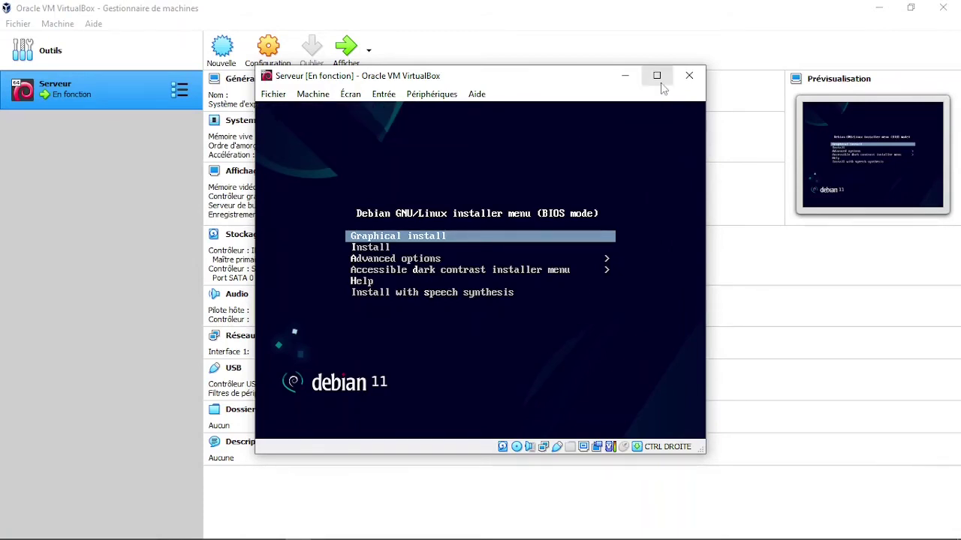
left_click(656, 76)
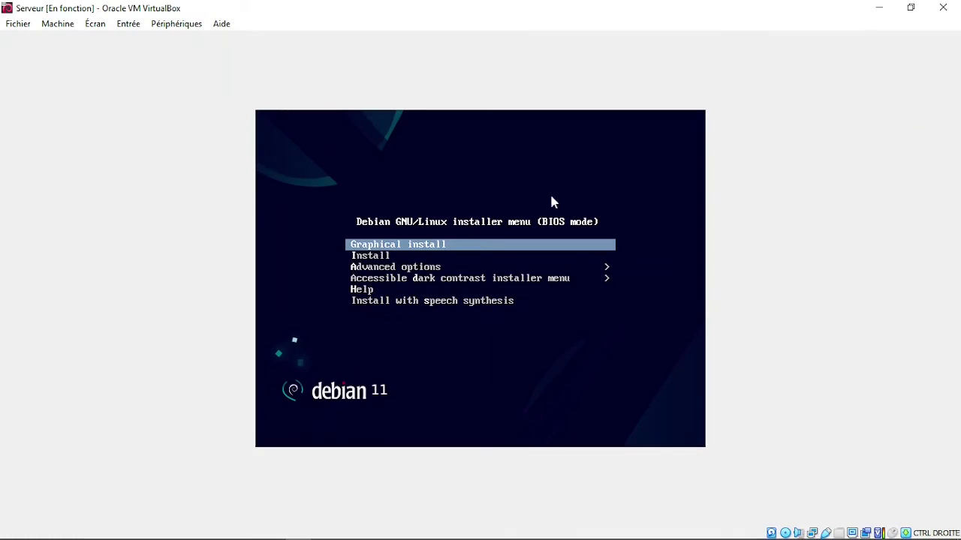
Launch Debian's non-graphical Install option and select French as the installation language
key("Down")
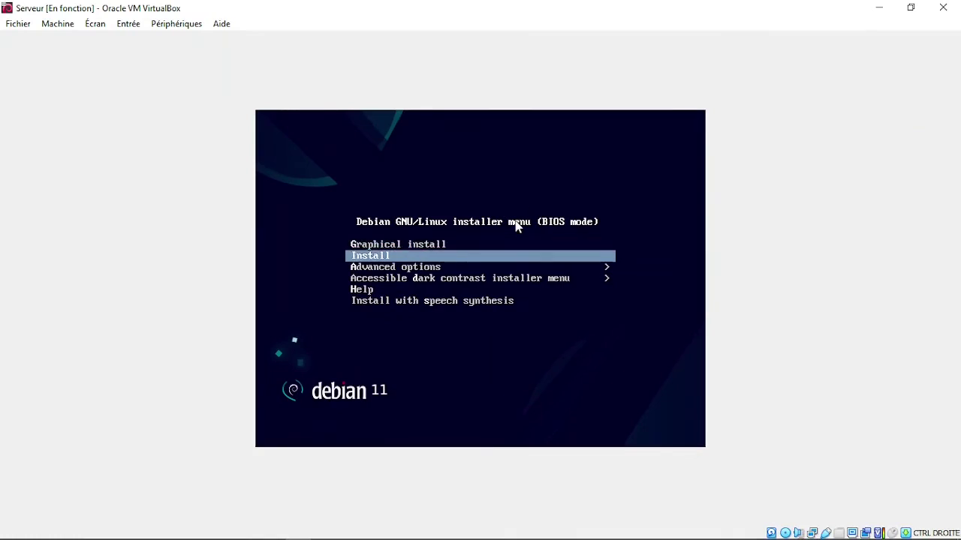
key("Return")
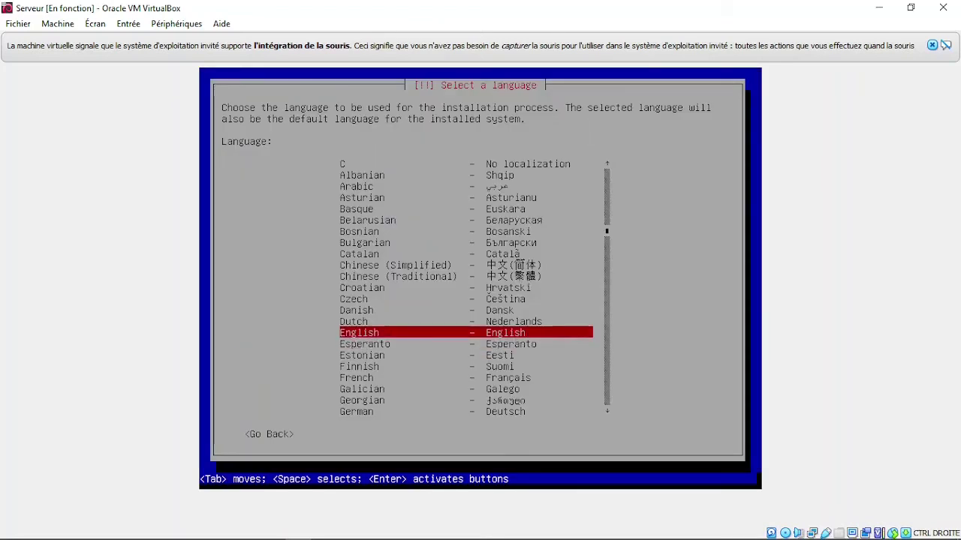
key("Down")
key("Down")
key("Down")
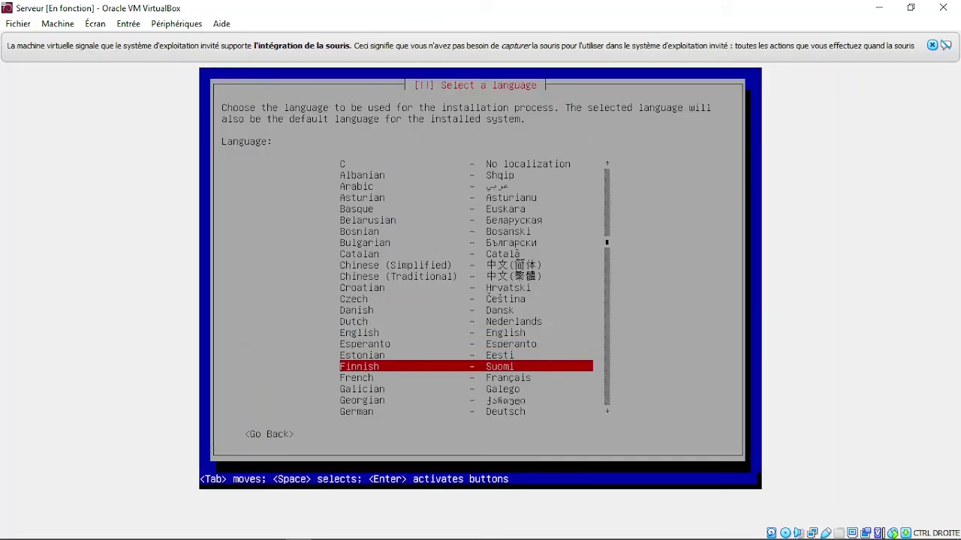
key("Up")
key("Up")
key("Up")
key("Down")
key("Down")
key("Down")
key("Down")
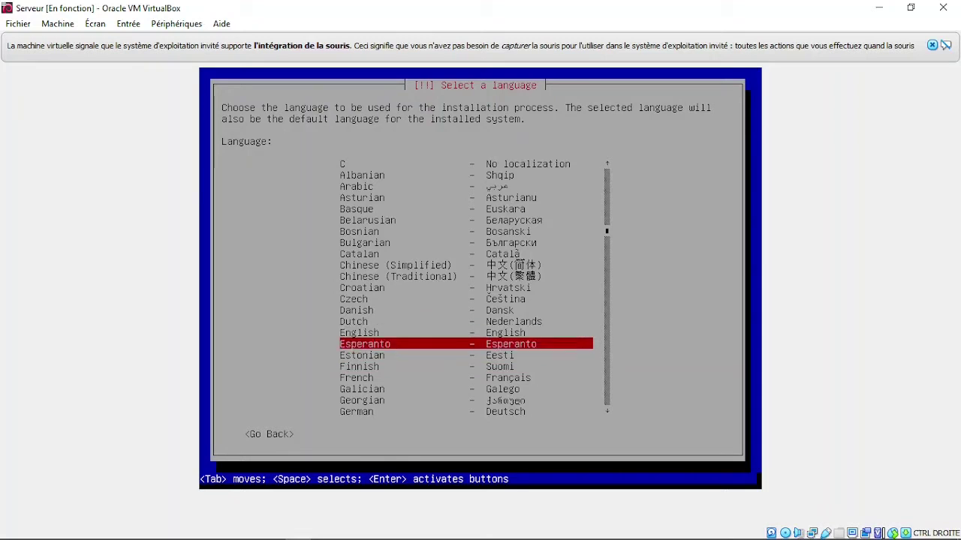
key("Return")
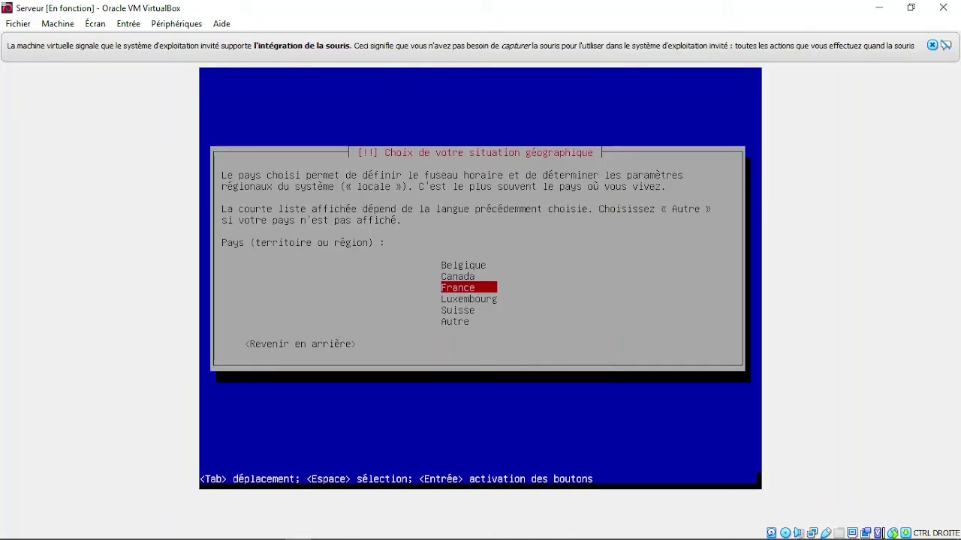
Set the geographic location through Autre to the Afrique zone and select a country from its list
key("Down")
key("Down")
key("Down")
key("Return")
key("Up")
key("Up")
key("Up")
key("Up")
key("Up")
key("Up")
key("Up")
key("Up")
key("Return")
key("Down")
key("Down")
key("Down")
key("Down")
key("Down")
key("Down")
key("Down")
key("Down")
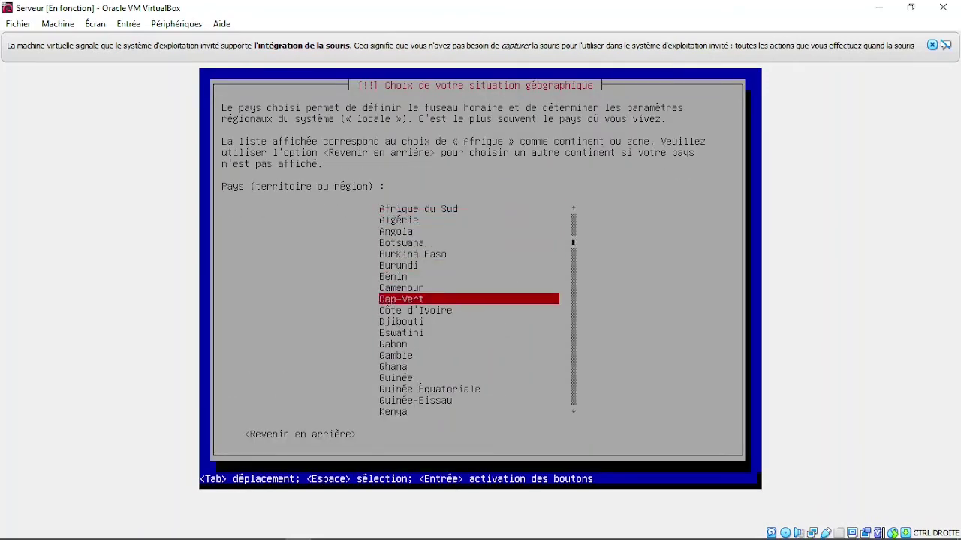
key("Down")
key("Up")
key("Return")
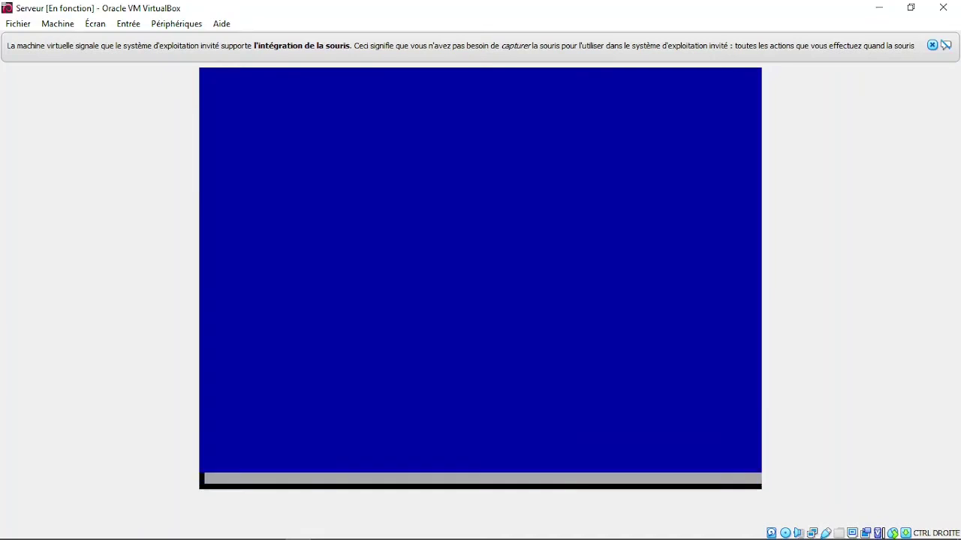
Configure the keyboard with the Français layout
key("Return")
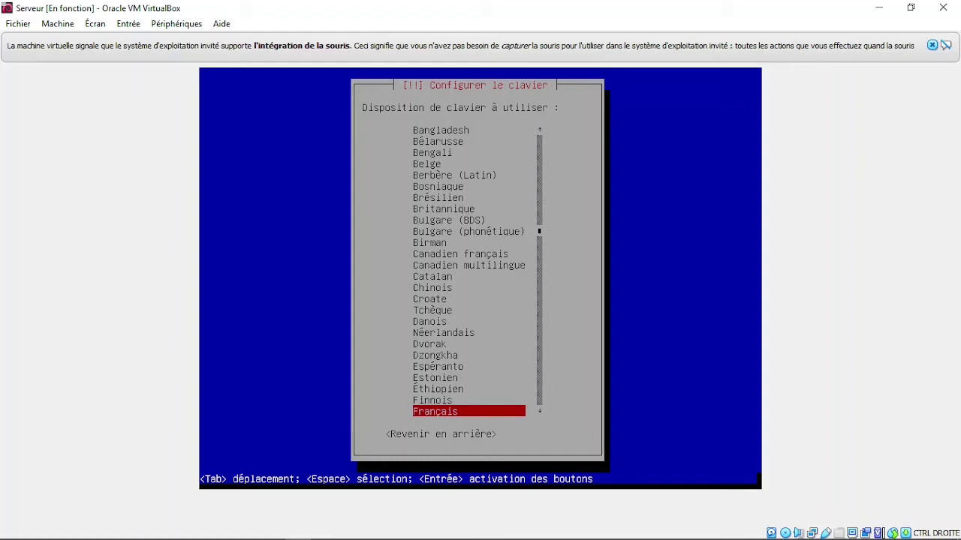
key("Return")
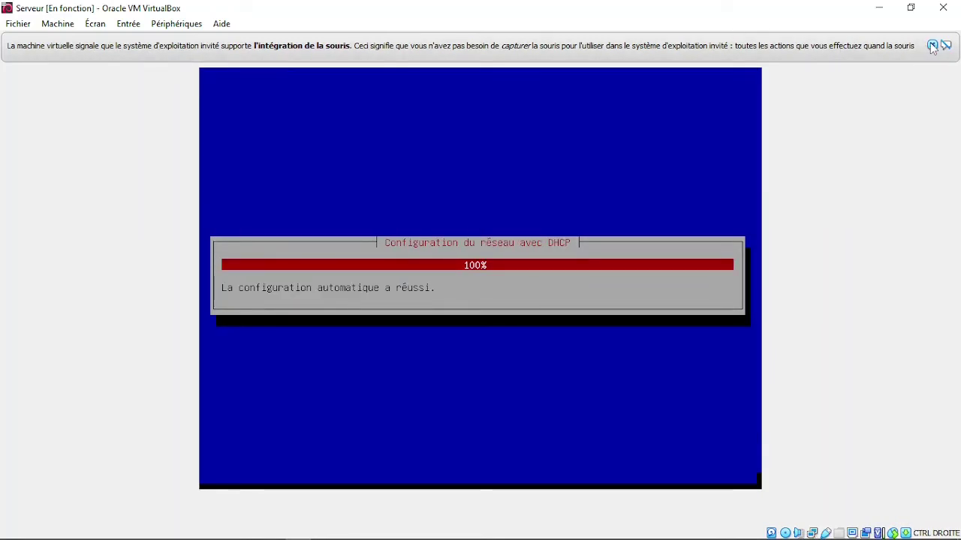
Set the system's machine name to serveur and continue to the domain name
key("BackSpace")
key("BackSpace")
key("BackSpace")
key("BackSpace")
key("BackSpace")
key("BackSpace")
type("rveur")
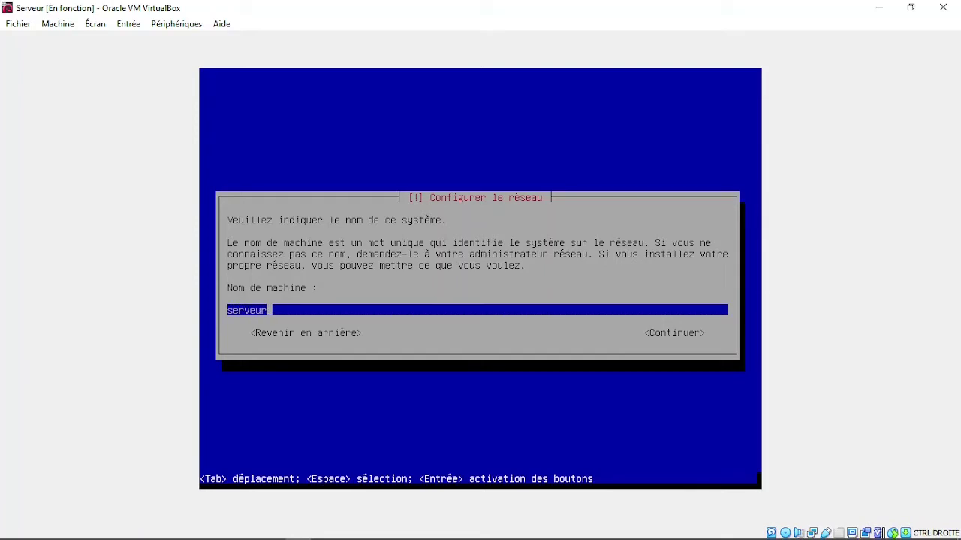
key("Return")
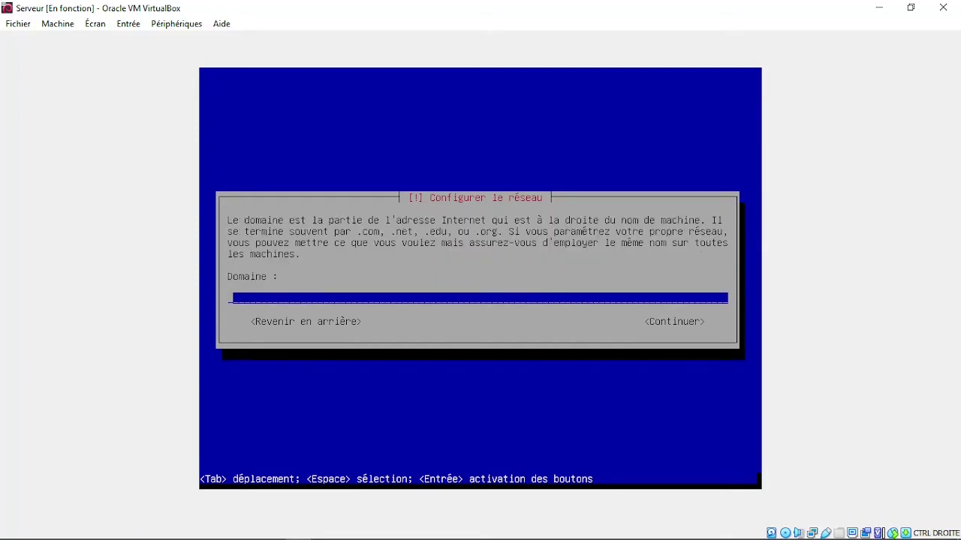
Leave the domain name empty, and set and confirm the root superuser password
key("Return")
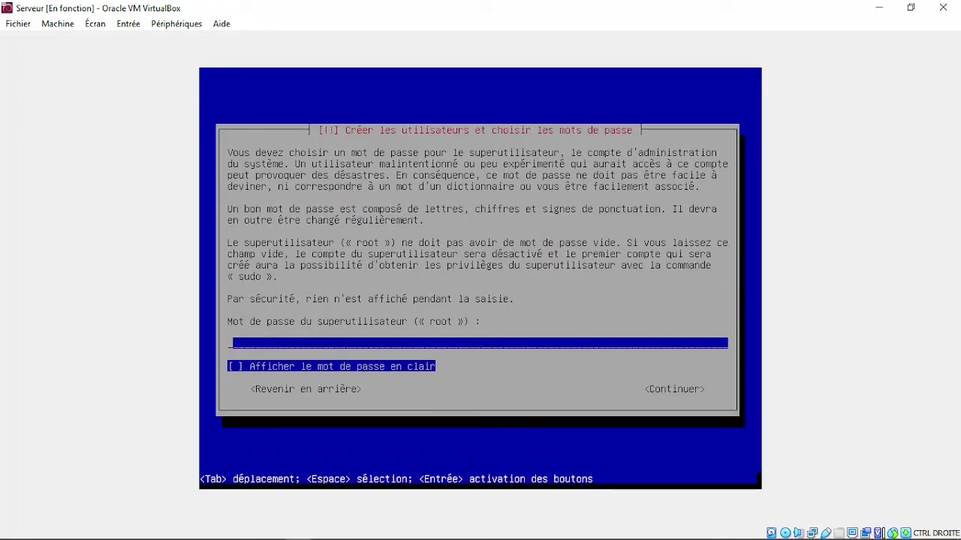
type("*******")
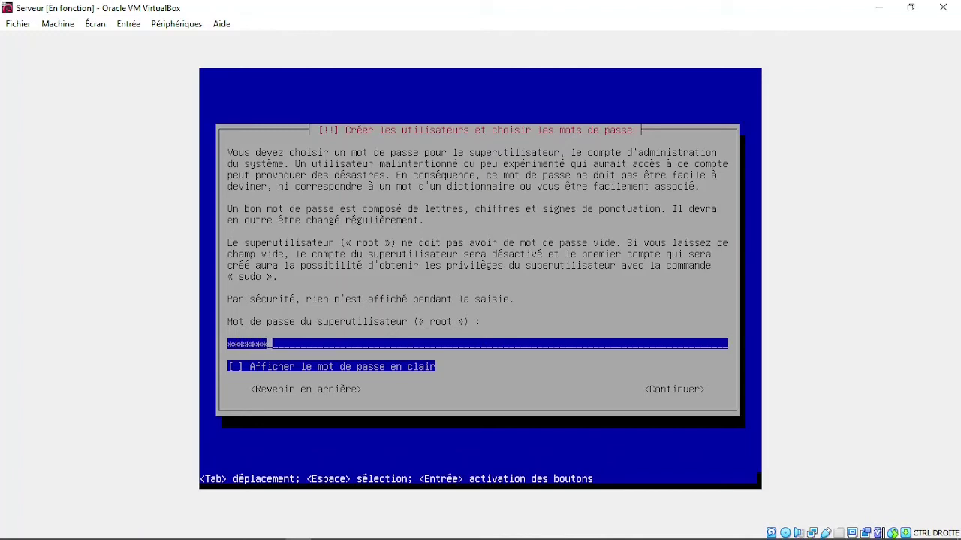
key("Return")
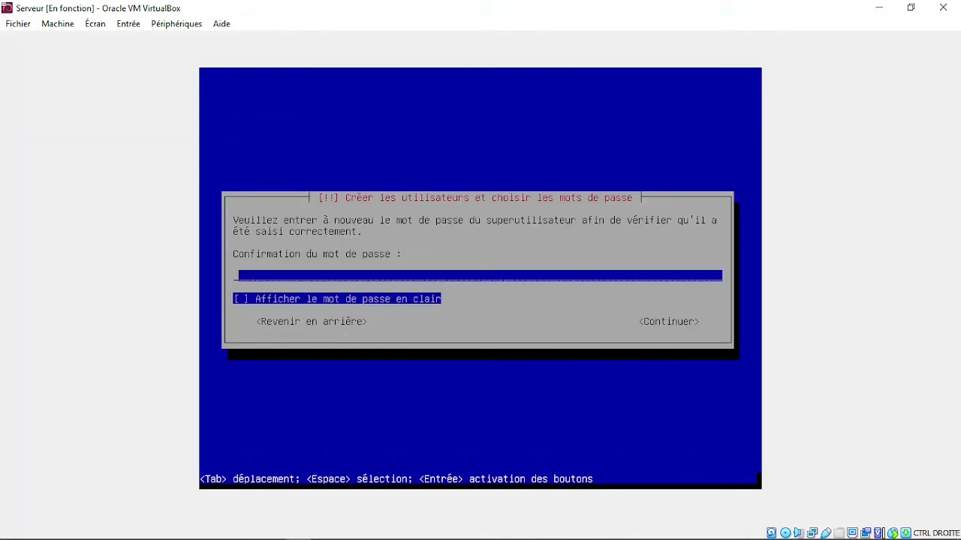
type("*******")
key("Return")
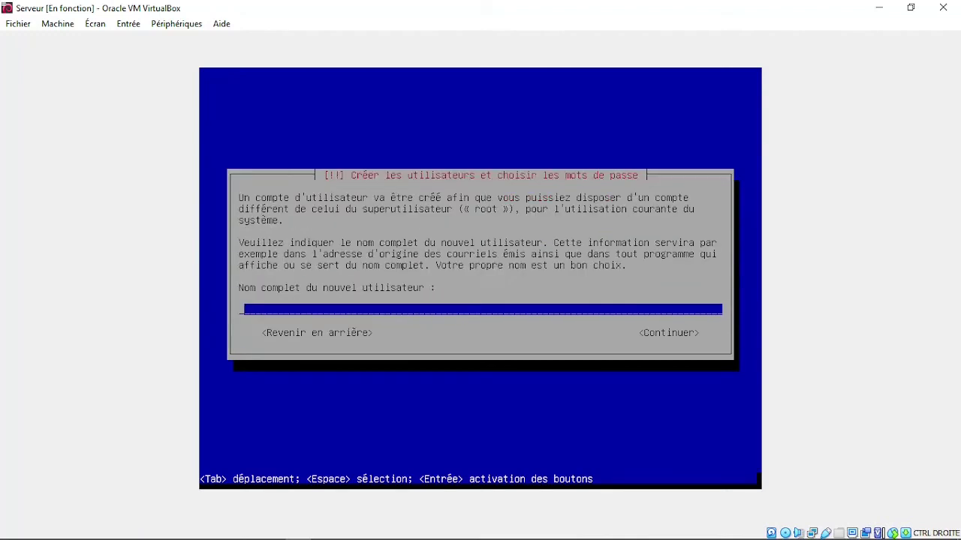
Enter the new user's full name and continue to the account login name
key("Tab")
key("Tab")
key("Tab")
type("monin")
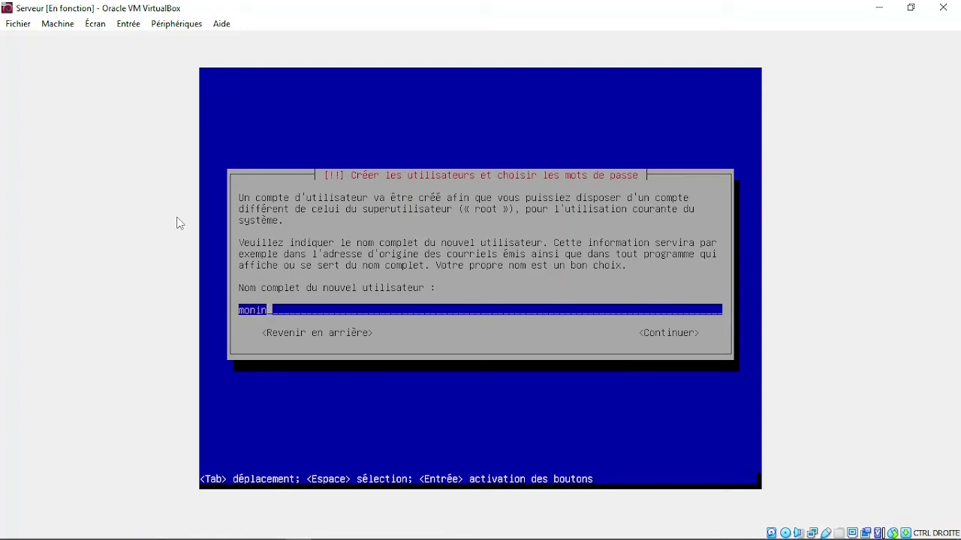
type("formatique")
key("Return")
type("anxo")
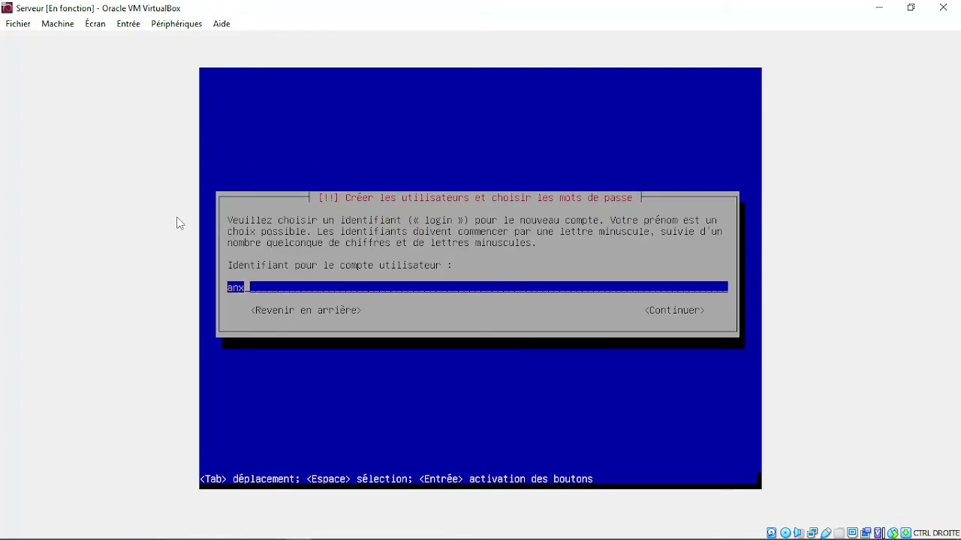
key("BackSpace")
key("BackSpace")
key("BackSpace")
key("BackSpace")
type("monfinormatique")
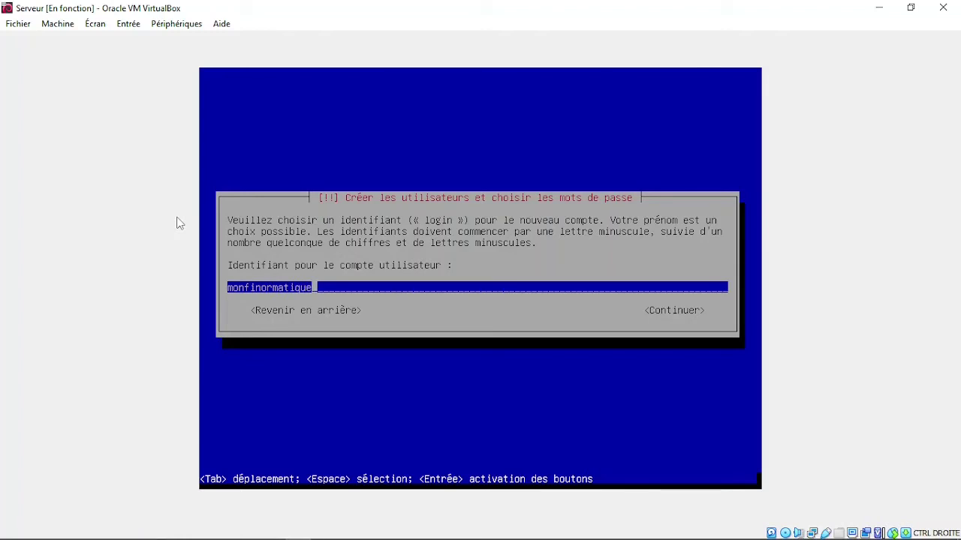
key("BackSpace")
key("BackSpace")
key("BackSpace")
key("BackSpace")
key("BackSpace")
key("BackSpace")
key("BackSpace")
key("BackSpace")
key("BackSpace")
key("BackSpace")
key("BackSpace")
key("BackSpace")
key("BackSpace")
key("BackSpace")
key("BackSpace")
Enter the new user account's login name, and set and confirm the account password
type("anxo")
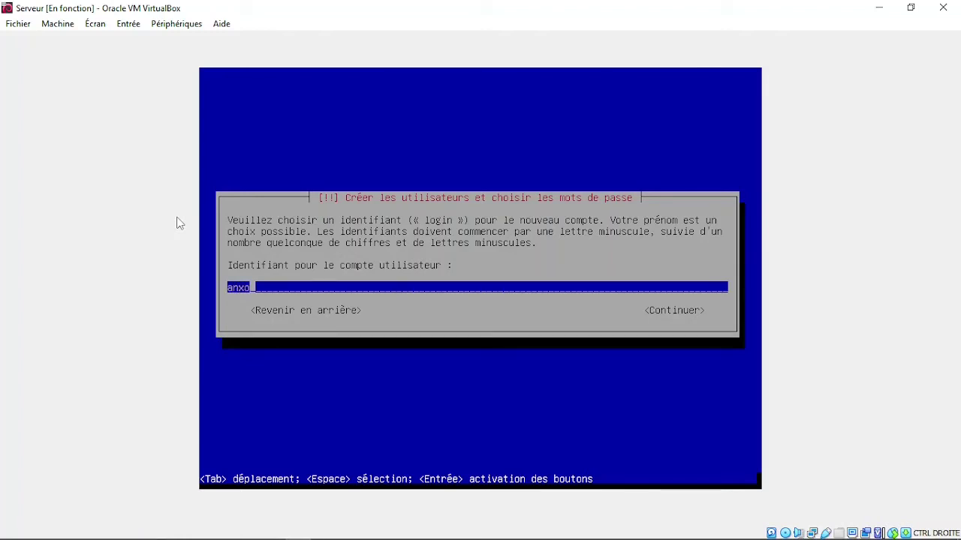
key("Return")
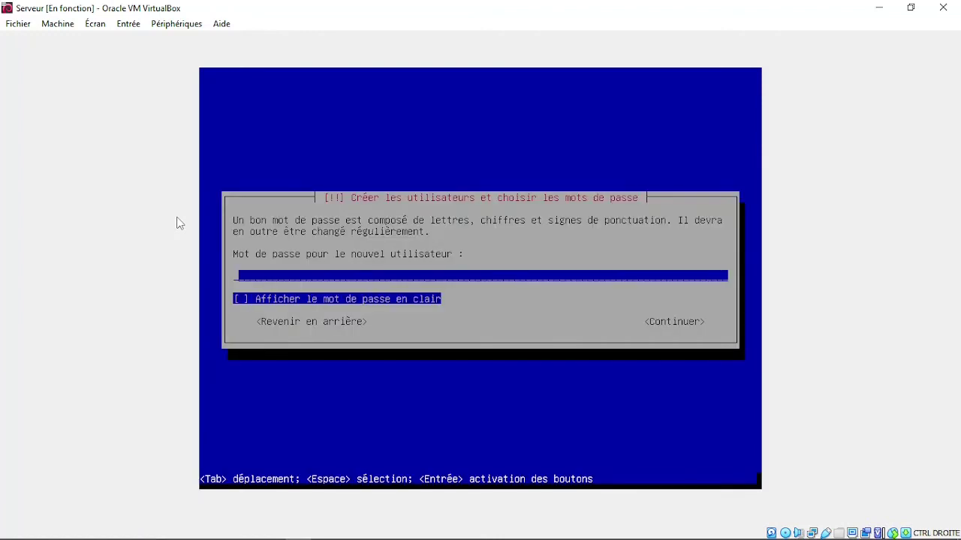
type("********")
key("Tab")
key("Tab")
key("Return")
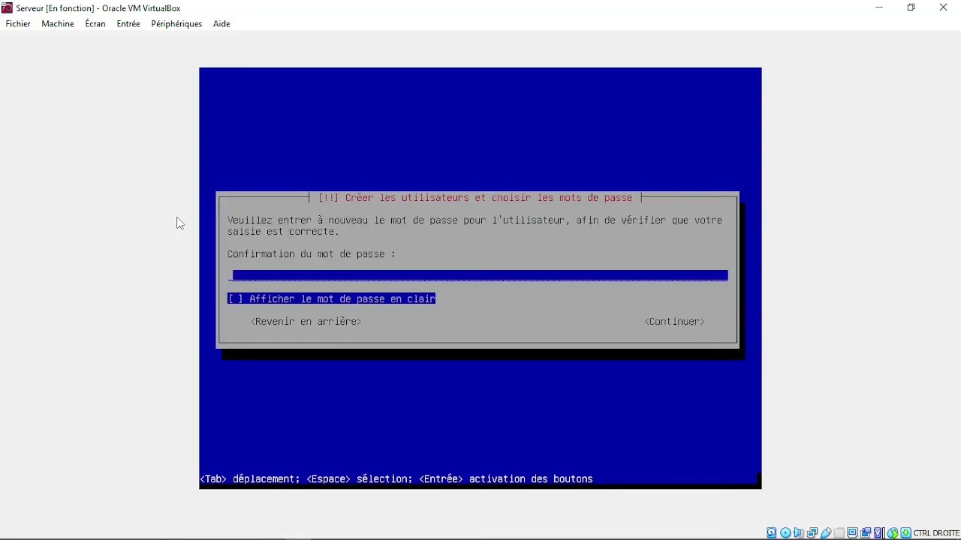
type("********")
key("Return")
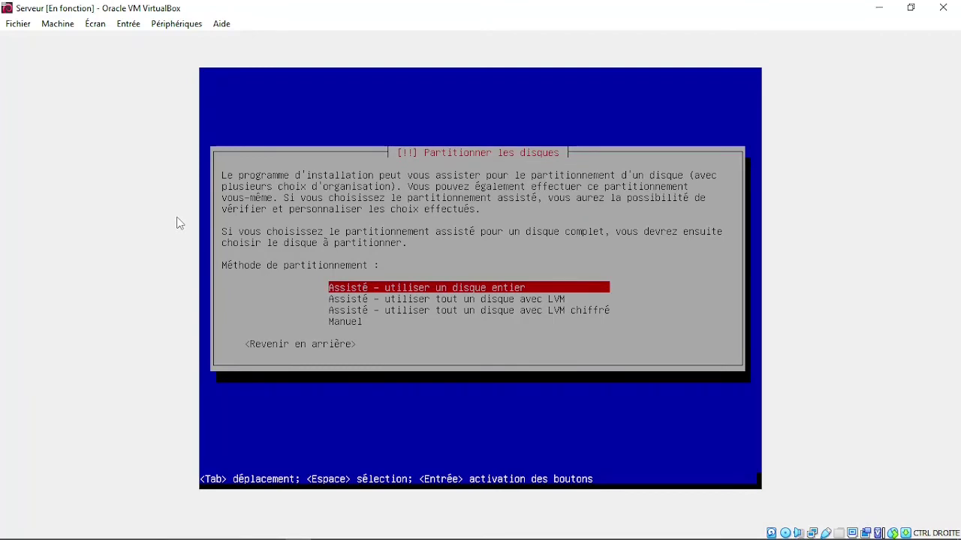
Choose assisted partitioning of the entire sda virtual disk with everything in a single partition
key("Return")
key("Return")
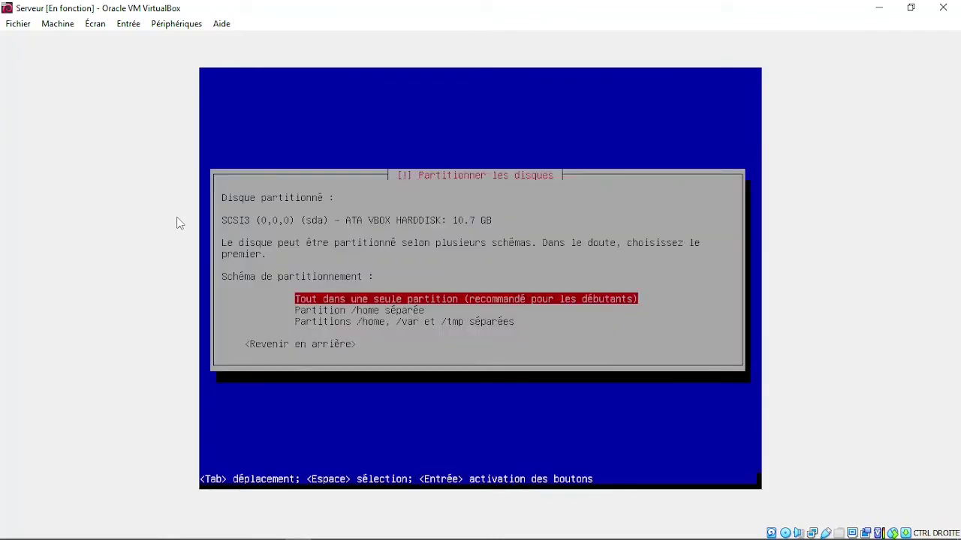
key("Down")
key("Up")
key("Return")
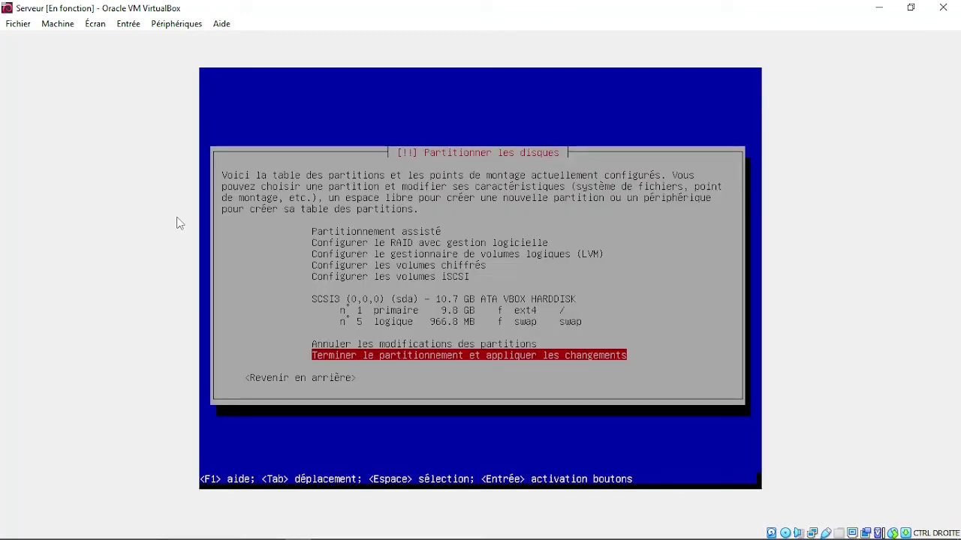
Finish the partitioning and agree to write the changes to the disk
key("Up")
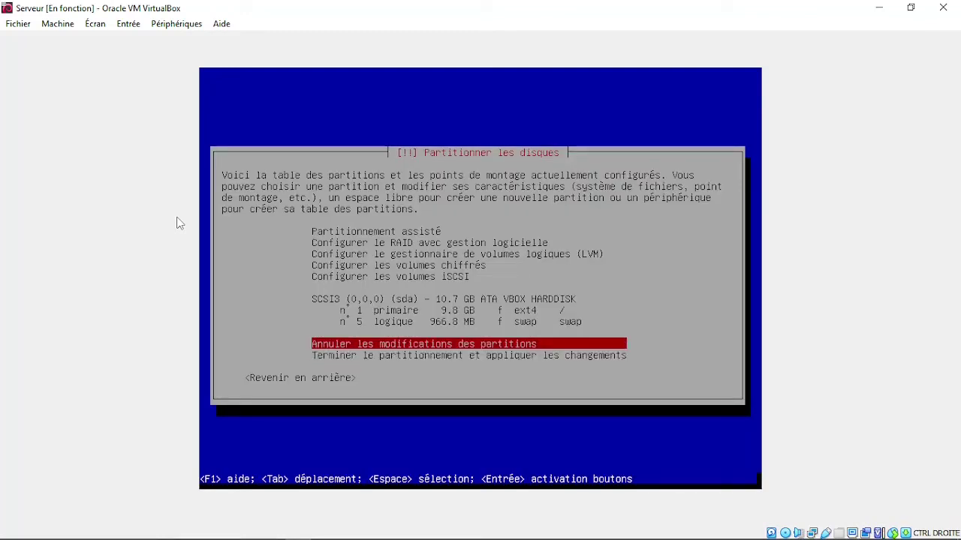
key("Down")
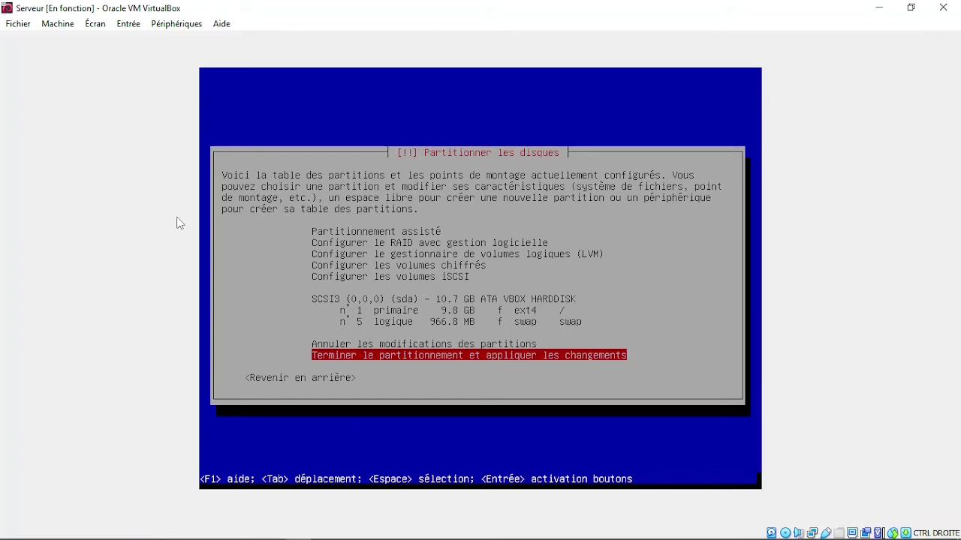
key("Return")
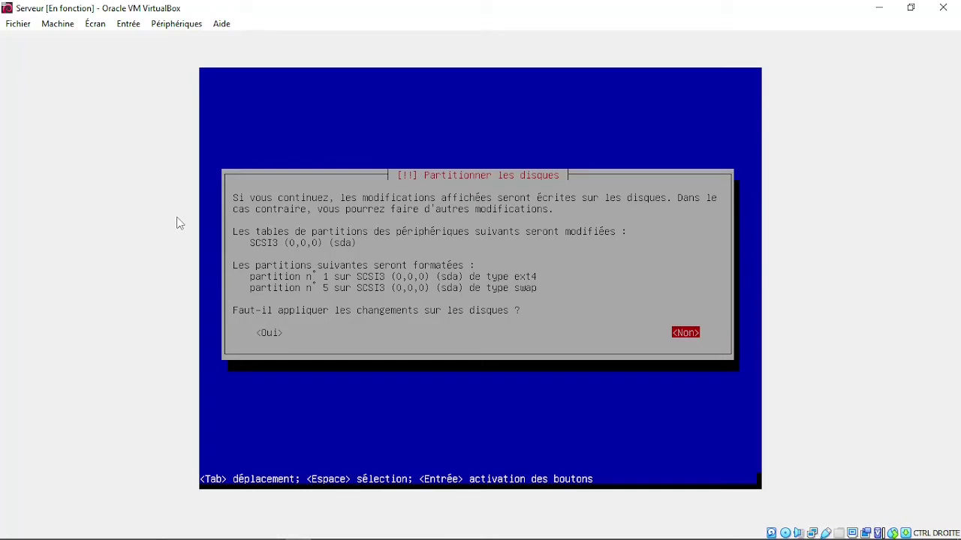
key("Left")
key("Return")
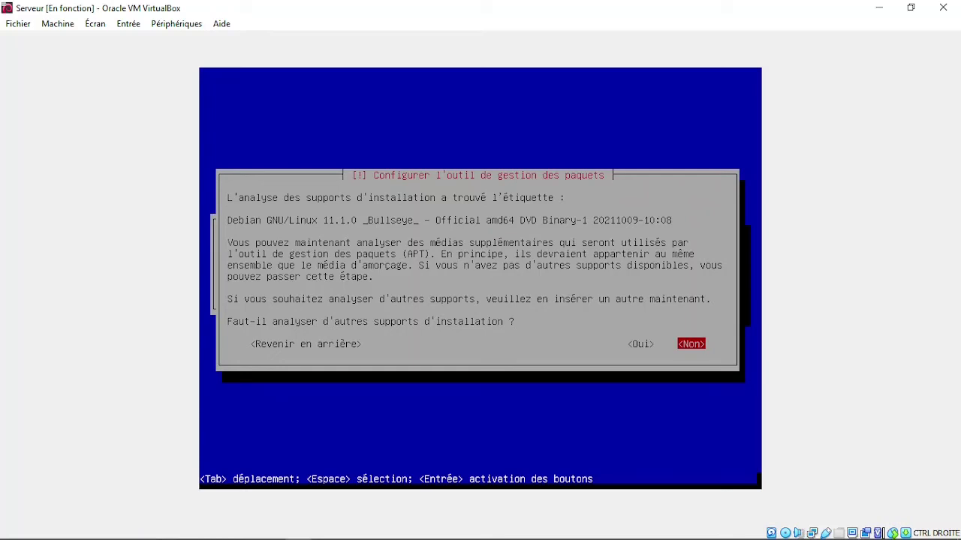
Decline scanning other installation media, using a network mirror and joining the package usage survey
key("Return")
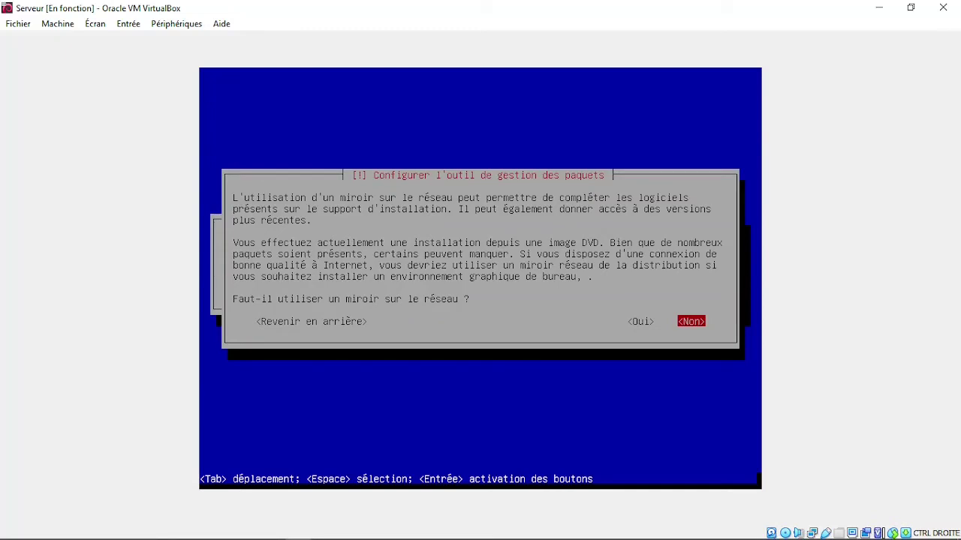
key("Return")
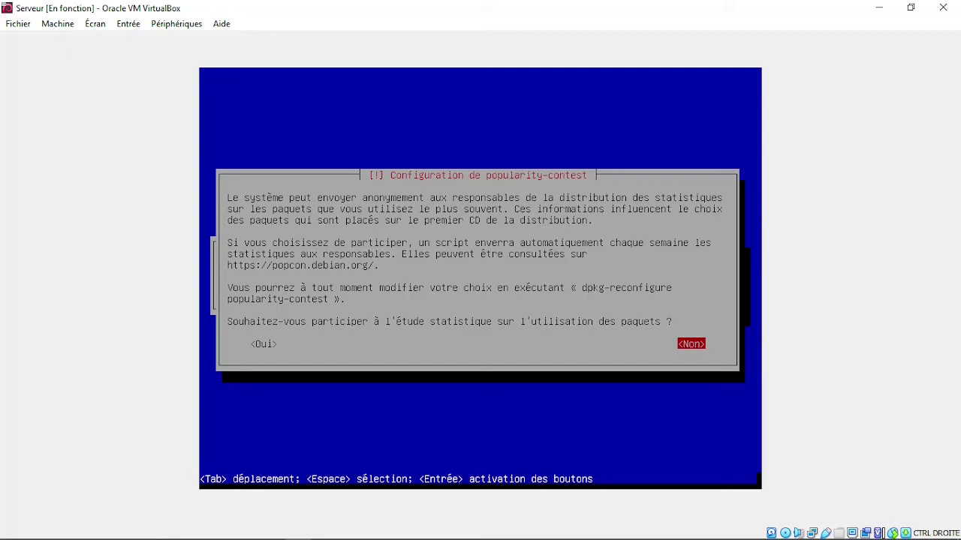
key("Return")
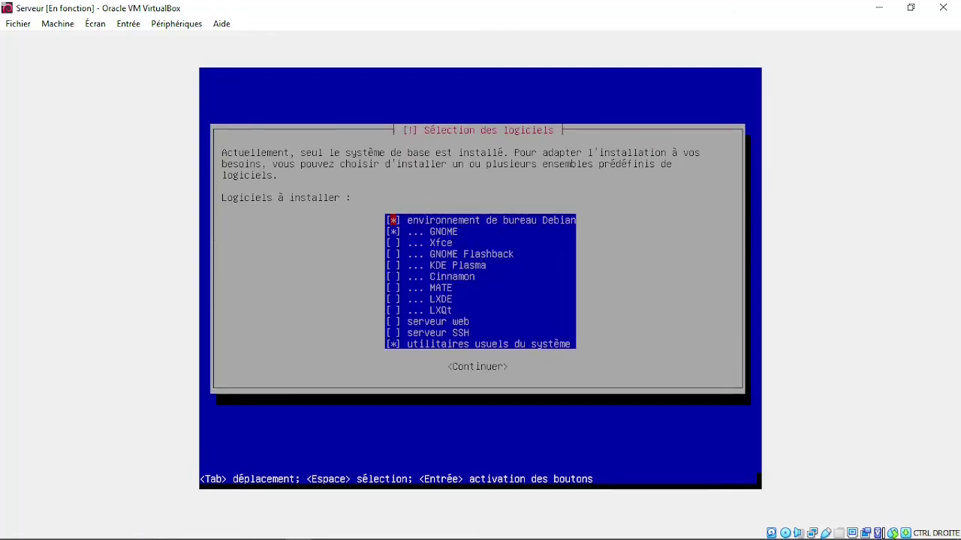
Deselect the Debian desktop environment and GNOME, keep only the usual system utilities, and install the software selection
key("Down")
key("Down")
key("Down")
key("Down")
key("Down")
key("Up")
key("Up")
key("Up")
key("Up")
key("Up")
key("Down")
key("Down")
key("Up")
key("Up")
key("space")
key("Down")
key("space")
key("Down")
key("Down")
key("Down")
key("Down")
key("Down")
key("Down")
key("Down")
key("Down")
key("Down")
key("Down")
key("Up")
key("Up")
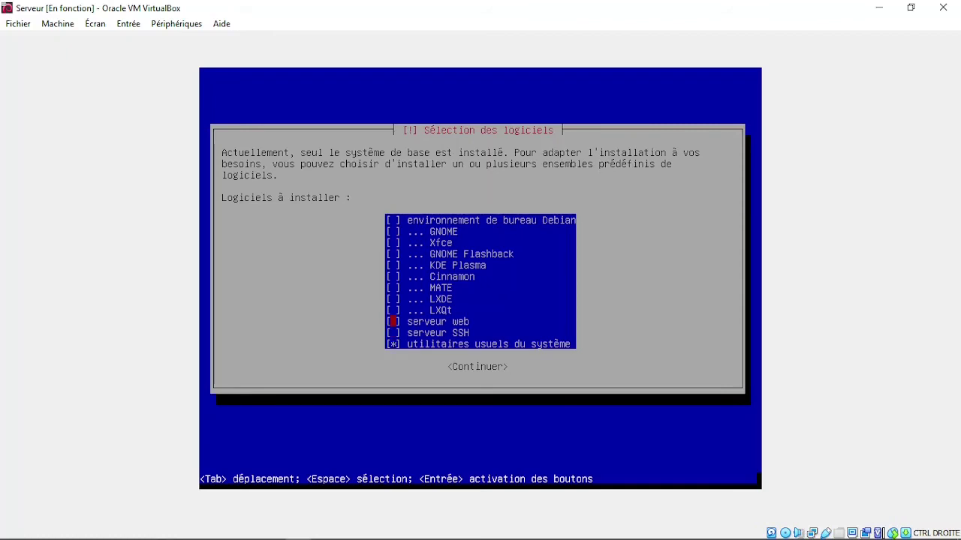
key("Down")
key("Up")
key("Down")
key("Down")
key("Up")
key("Up")
key("Up")
key("Up")
key("Up")
key("Up")
key("Up")
key("Up")
key("Up")
key("Up")
key("Tab")
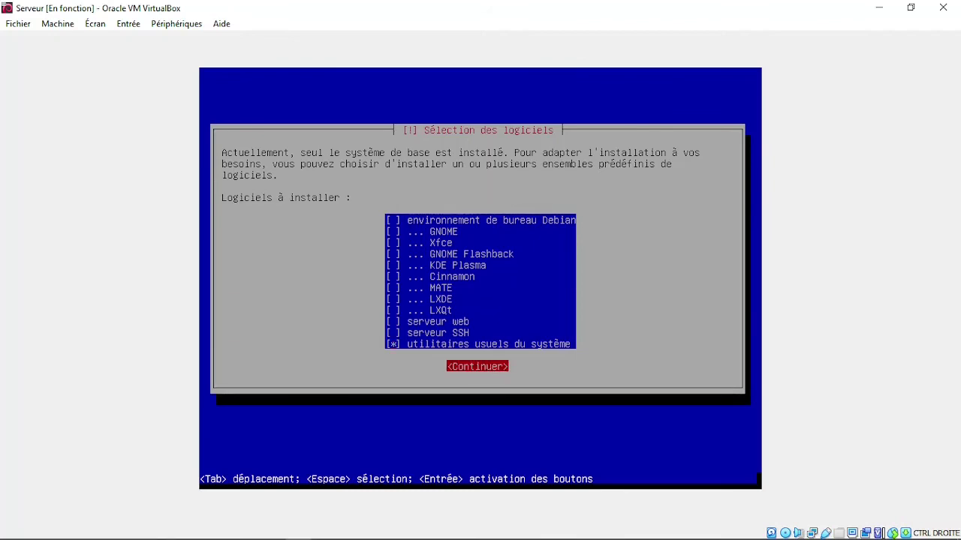
key("Return")
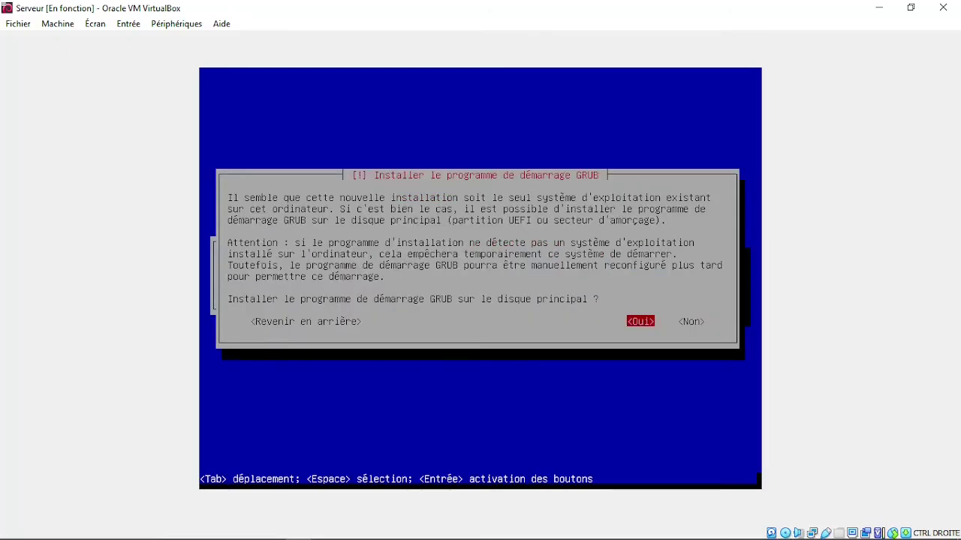
Install the GRUB boot loader on the primary disk, using /dev/sda as the device
key("Tab")
key("Left")
key("Return")
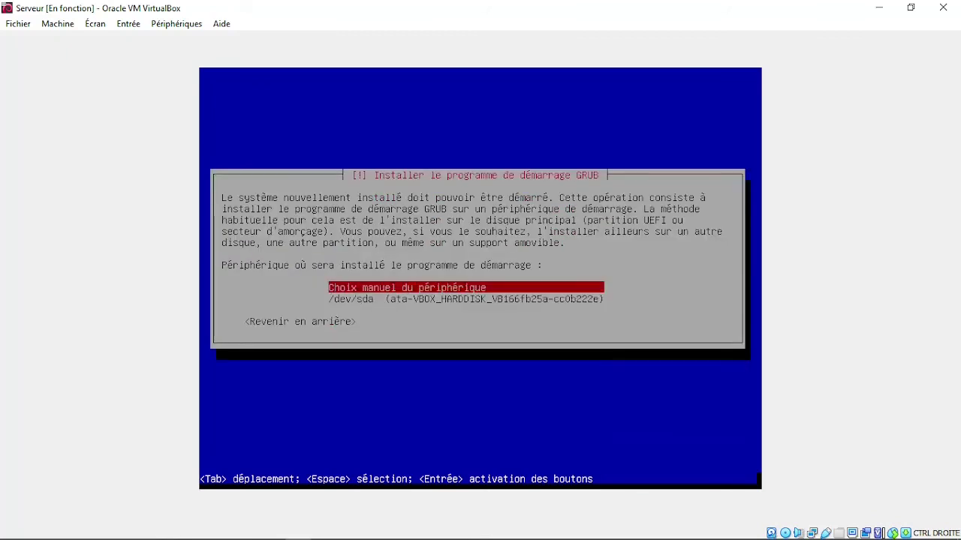
key("Down")
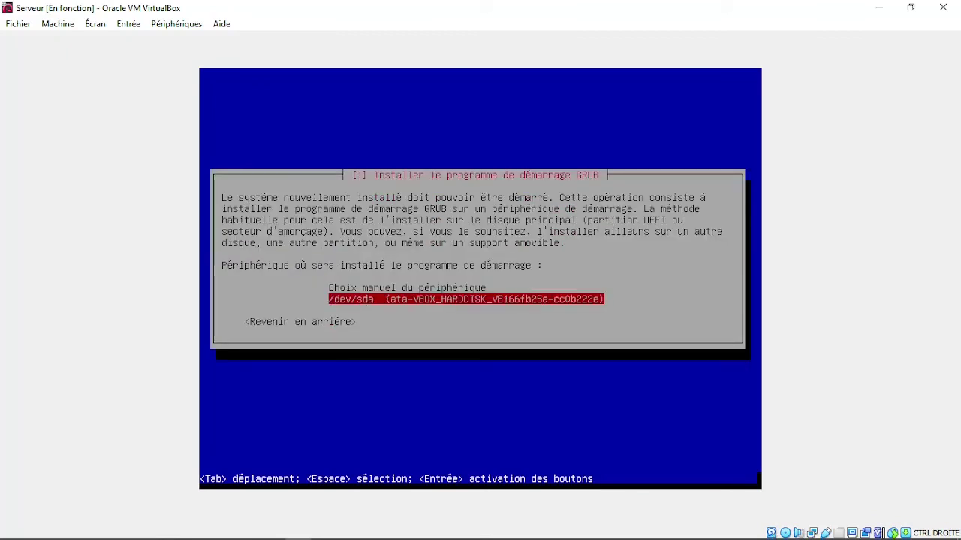
key("Return")
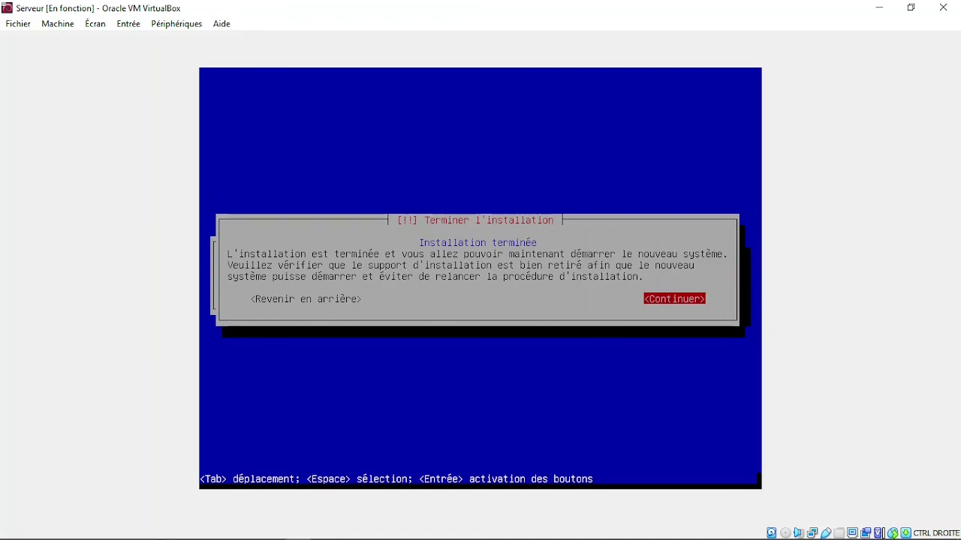
Complete the installation, restart the machine and boot the Debian GNU/Linux entry
key("Return")
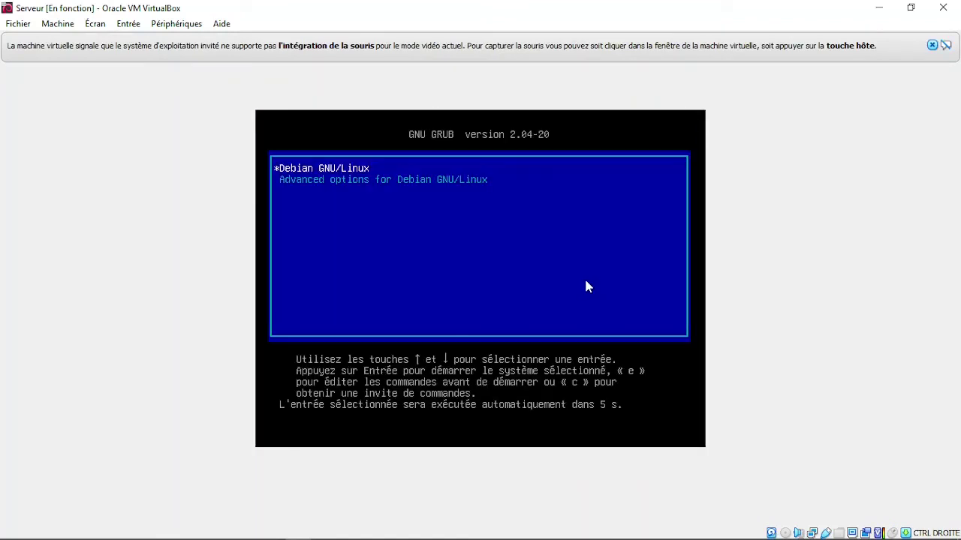
key("Down")
key("Up")
key("Return")
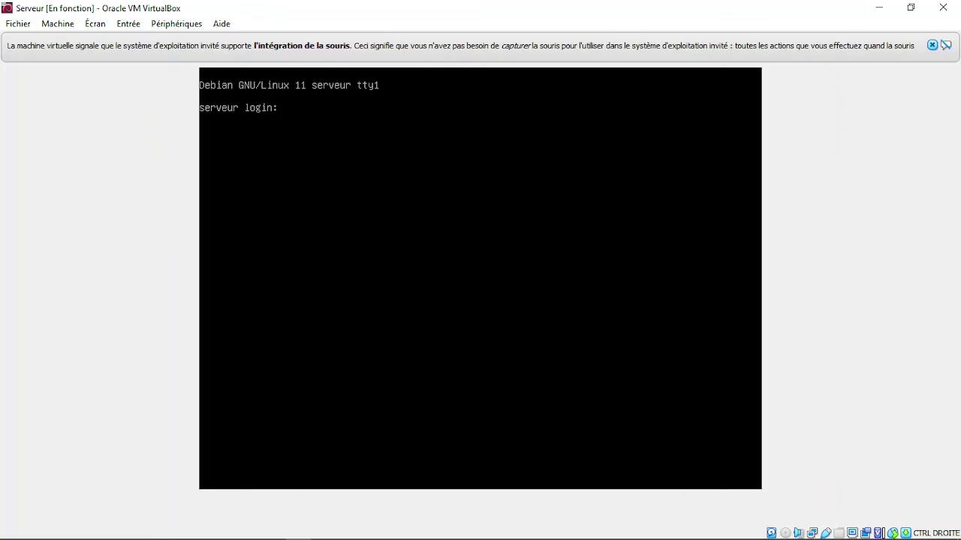
Log in to the server console with the new user's login name and account password, and clear the terminal
type("anxo")
key("Return")
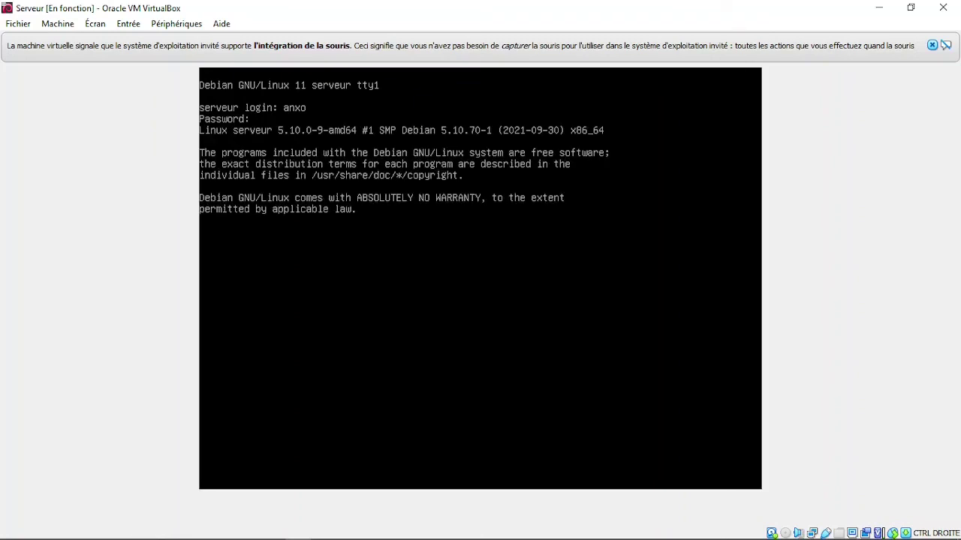
type("clear")
key("Return")
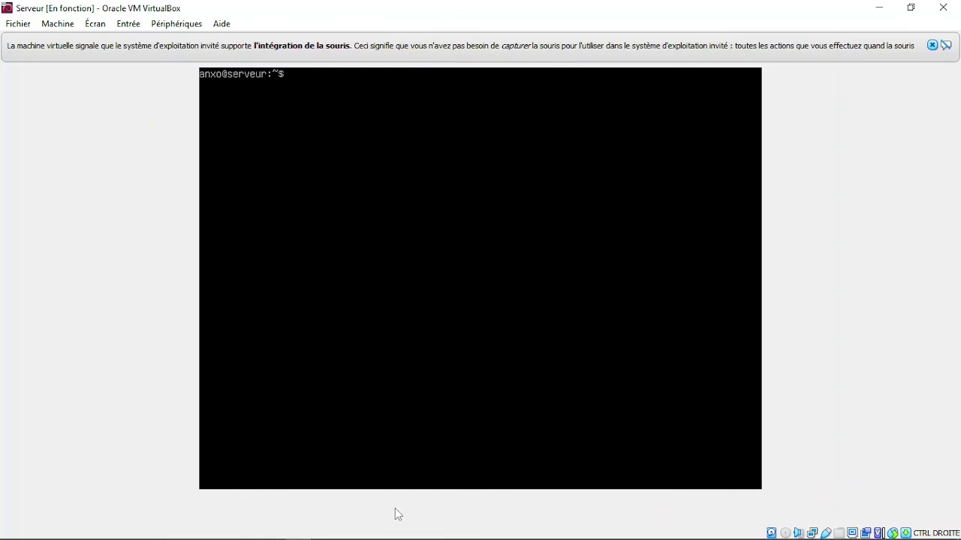
key("Return")
key("Return")
key("Return")
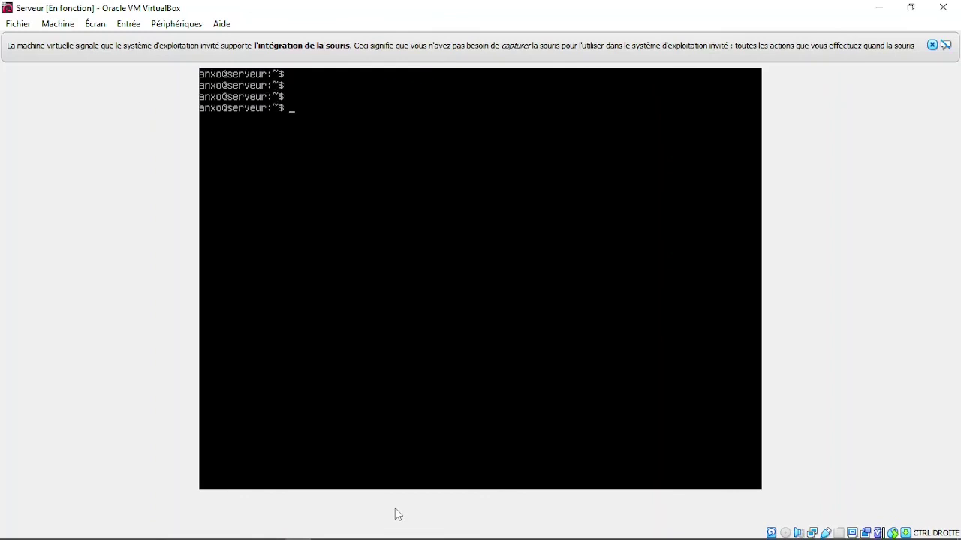
key("Return")
key("Return")
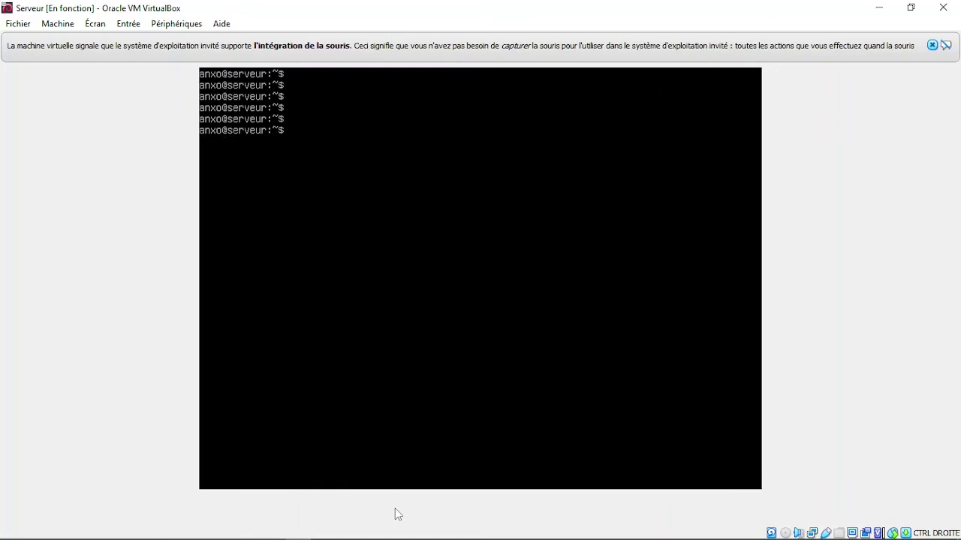